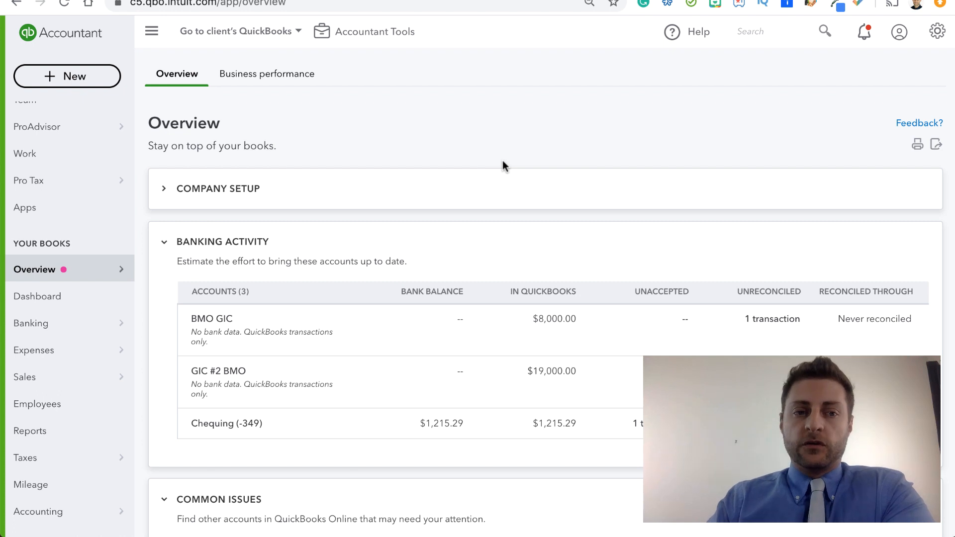
# Step: Run the Balance Sheet report with the period's end date set to 19/04/2020
pyautogui.click(42, 433)
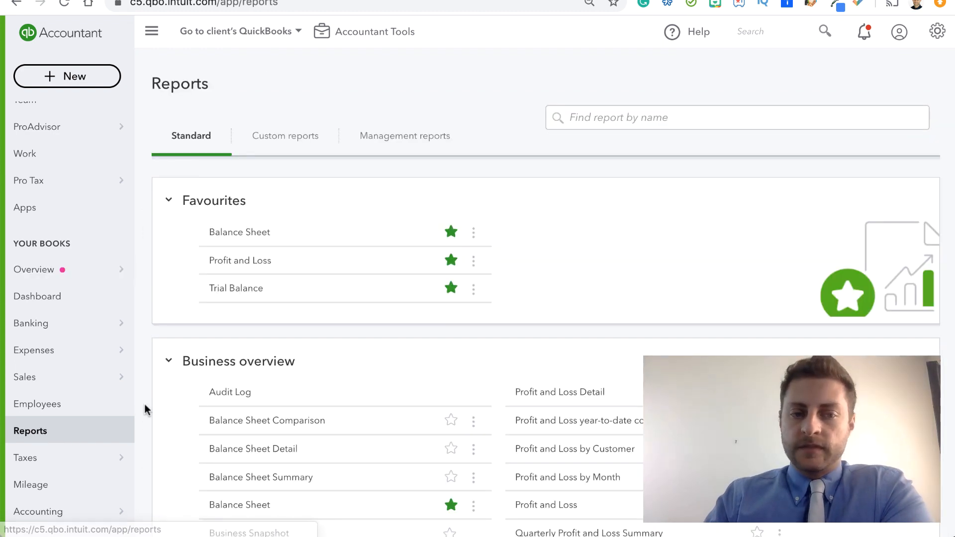
pyautogui.click(228, 233)
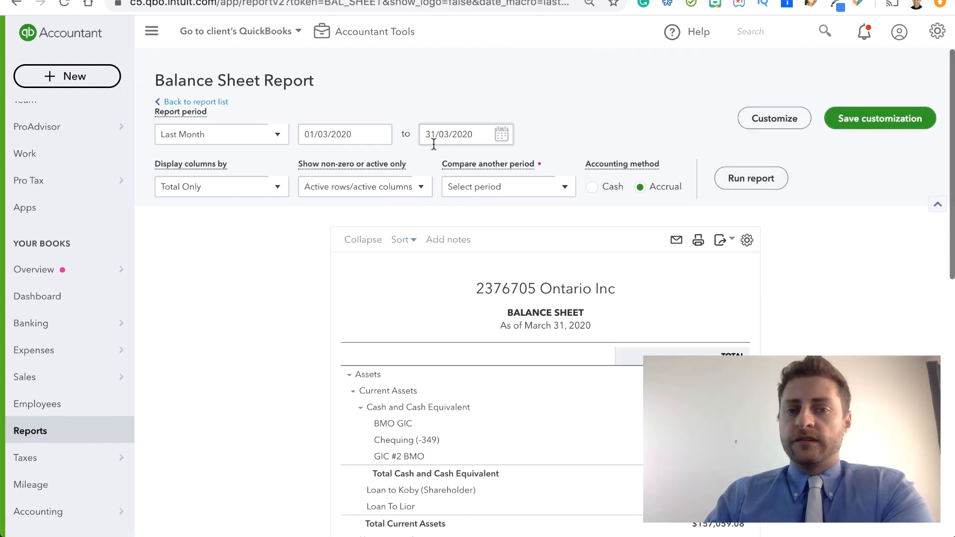
pyautogui.click(502, 135)
pyautogui.click(547, 168)
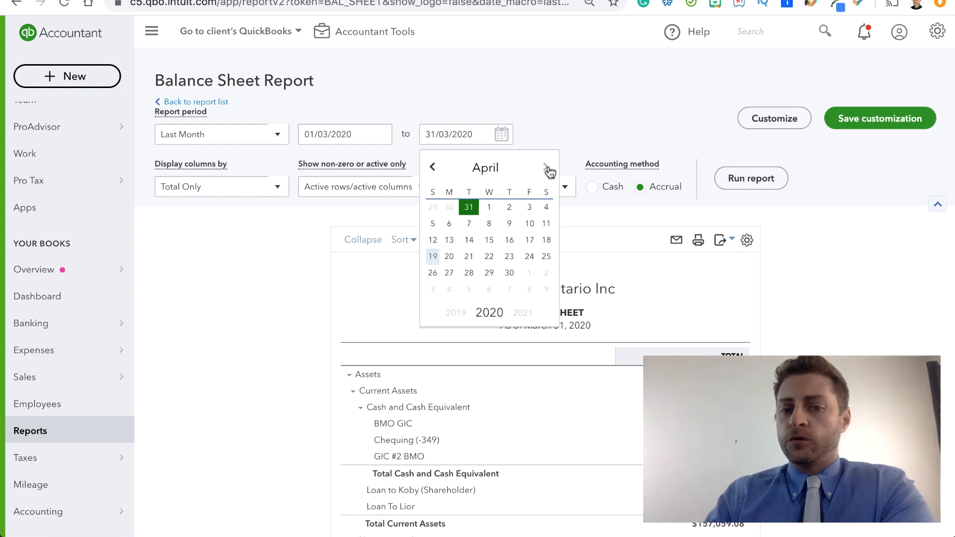
pyautogui.click(432, 253)
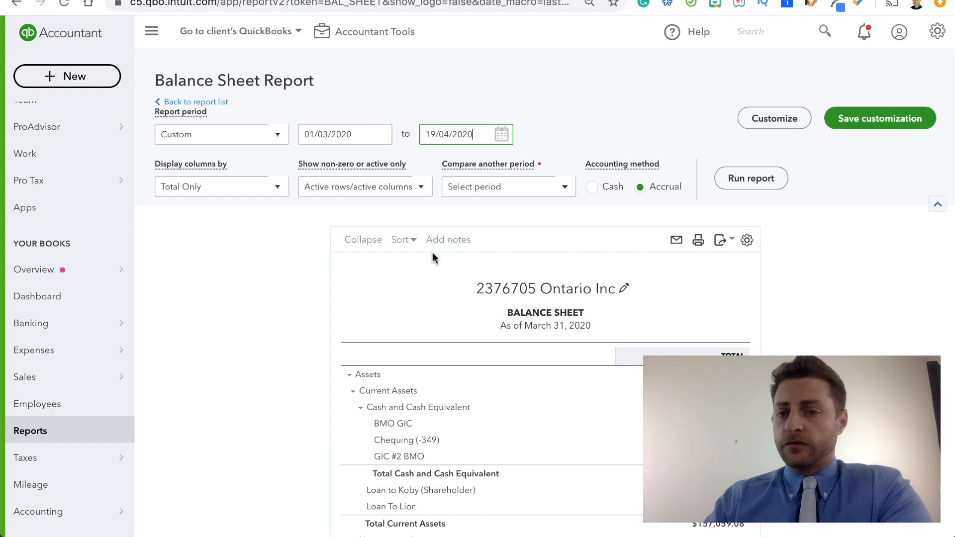
pyautogui.click(752, 179)
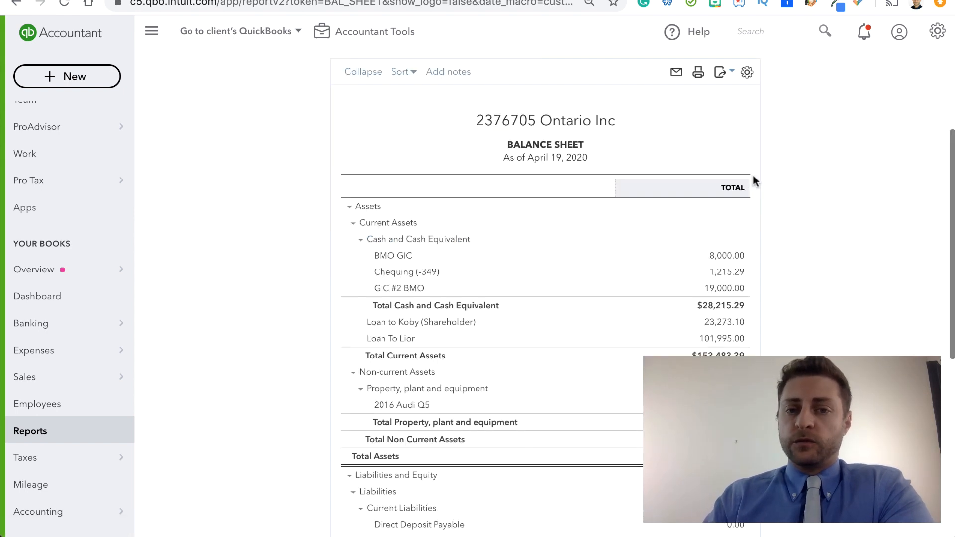
pyautogui.scroll(3, 639, 174)
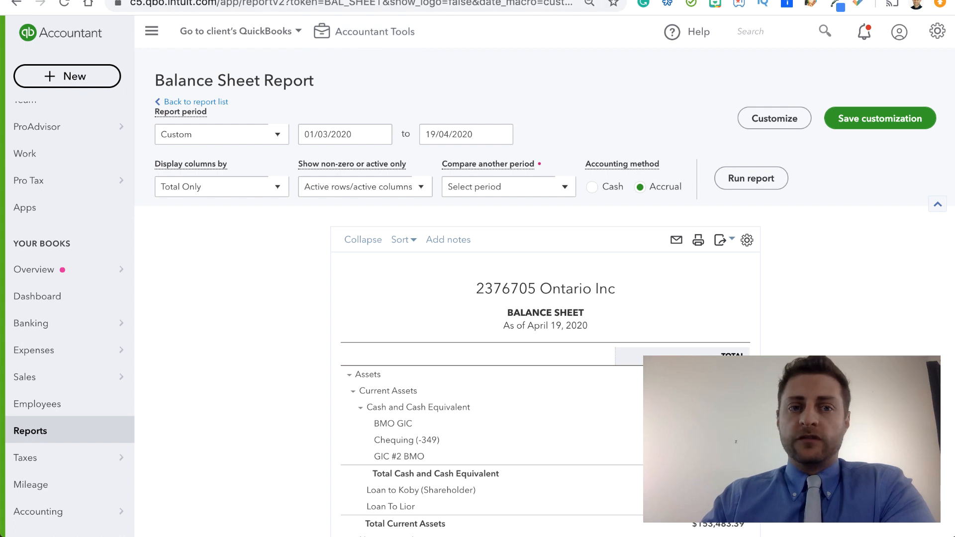
# Step: Switch to the Zoho Books setup page and enter "Your Awesome Business" as the organization name
pyautogui.hotkey('ctrl', 'Tab')
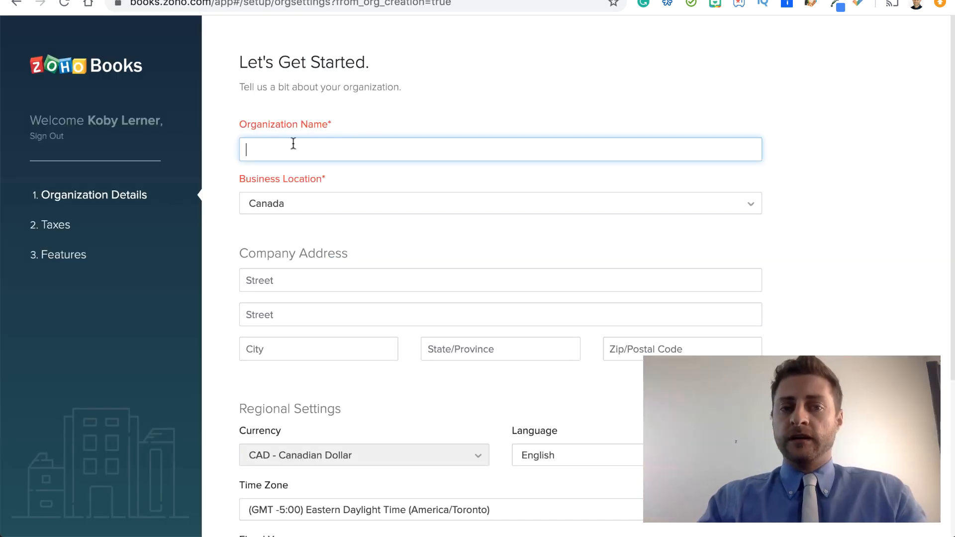
pyautogui.write('Your ')
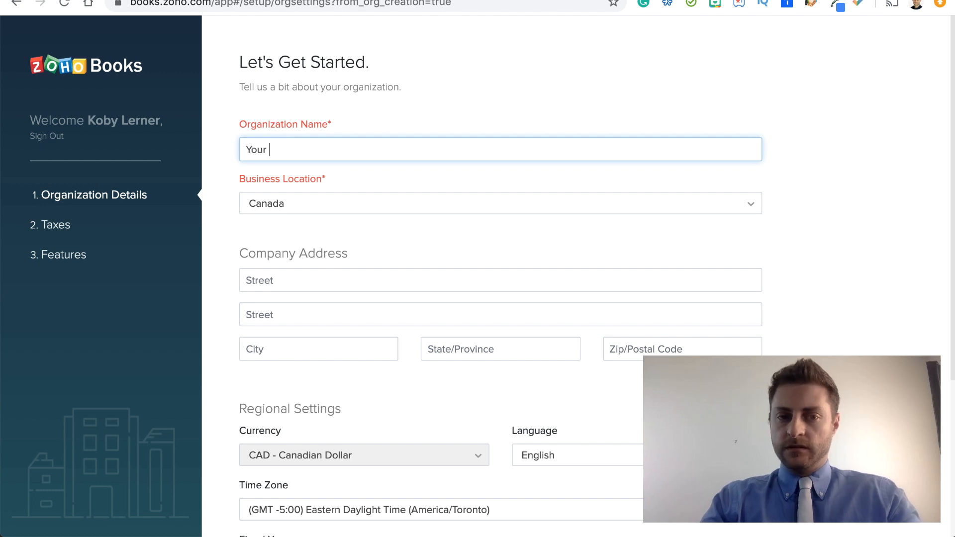
pyautogui.write('Awesome ')
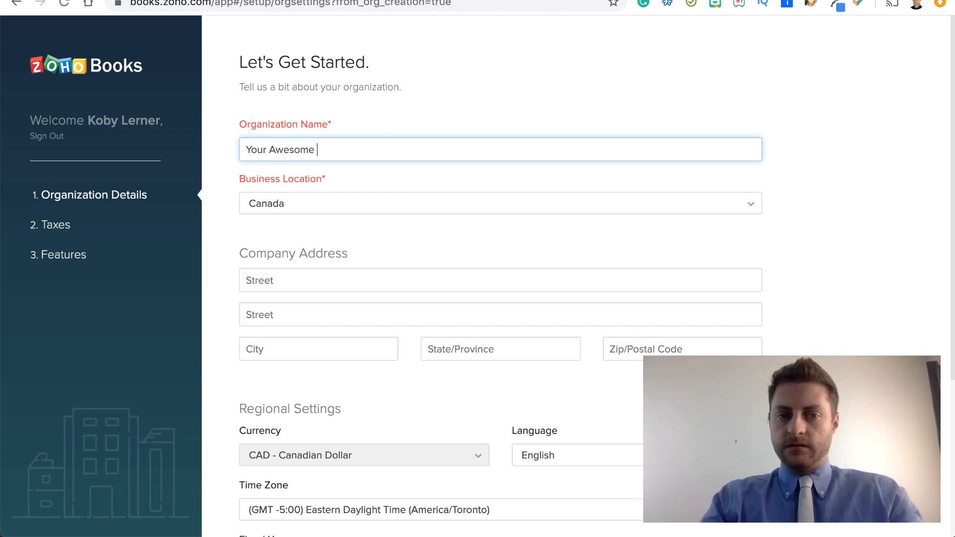
pyautogui.write('Business')
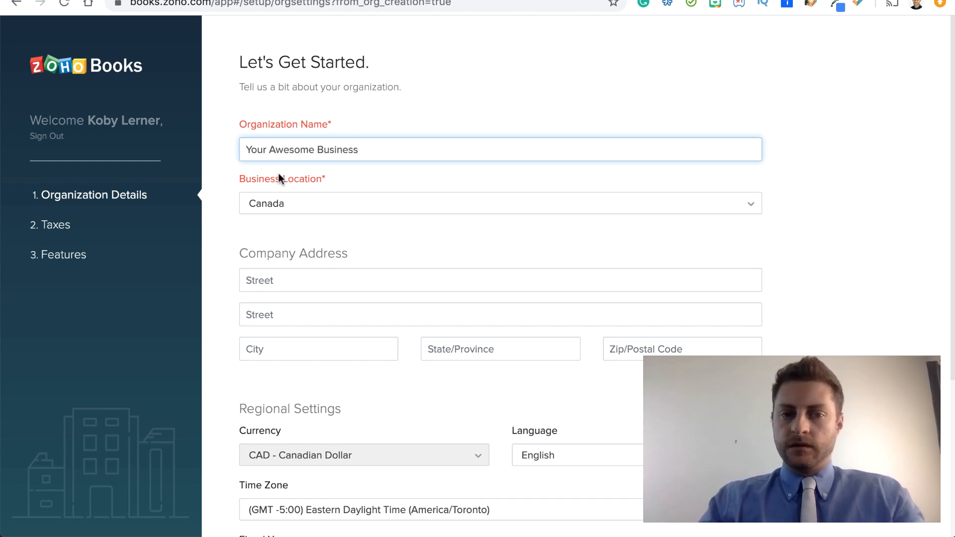
# Step: Enter the company's street address in the first street line
pyautogui.scroll(-2, 247, 210)
pyautogui.click(283, 205)
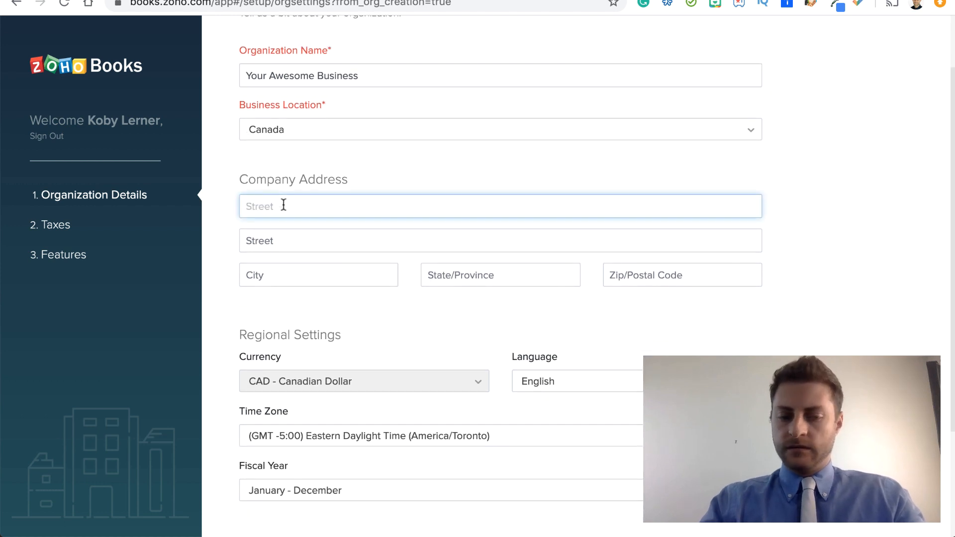
pyautogui.write('Awesome s')
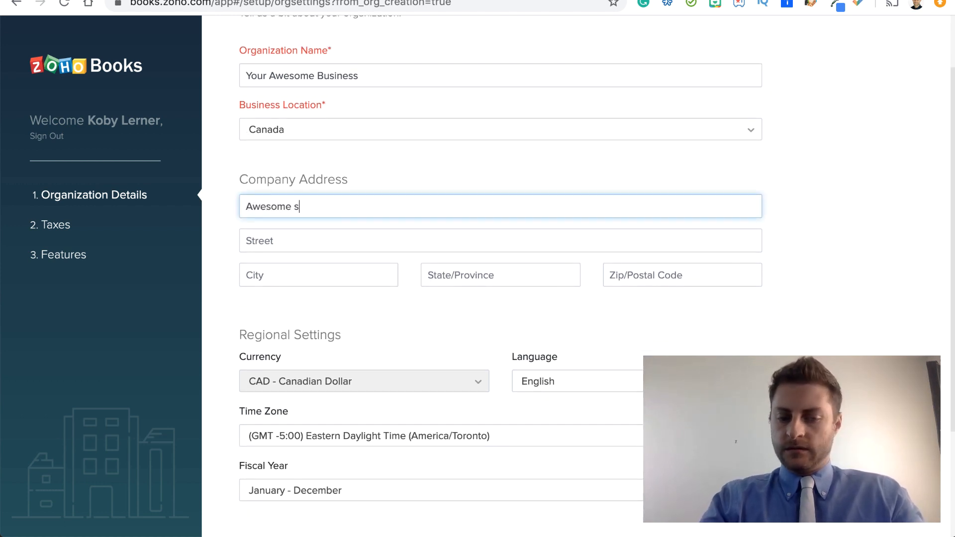
pyautogui.write('tree')
pyautogui.press('Home')
pyautogui.write('15')
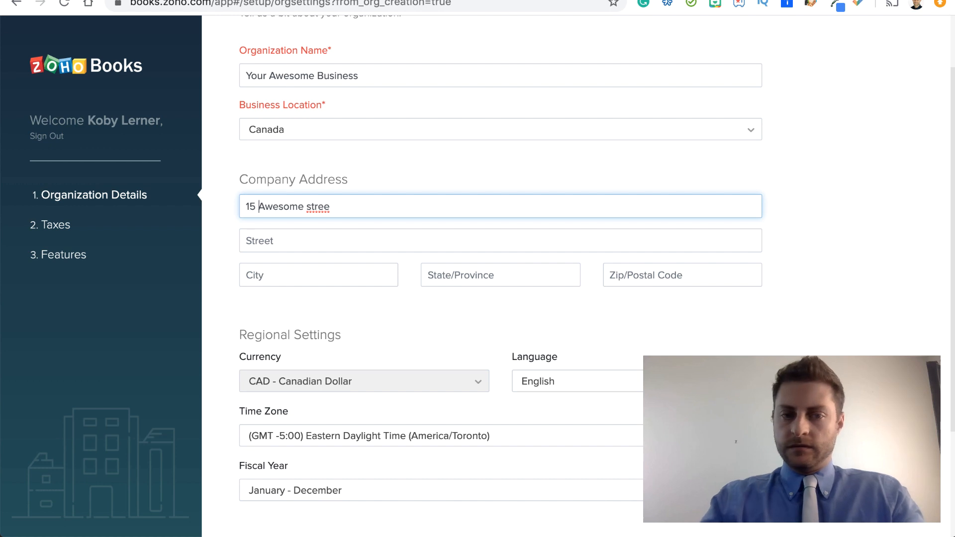
pyautogui.click(347, 204)
pyautogui.write('t')
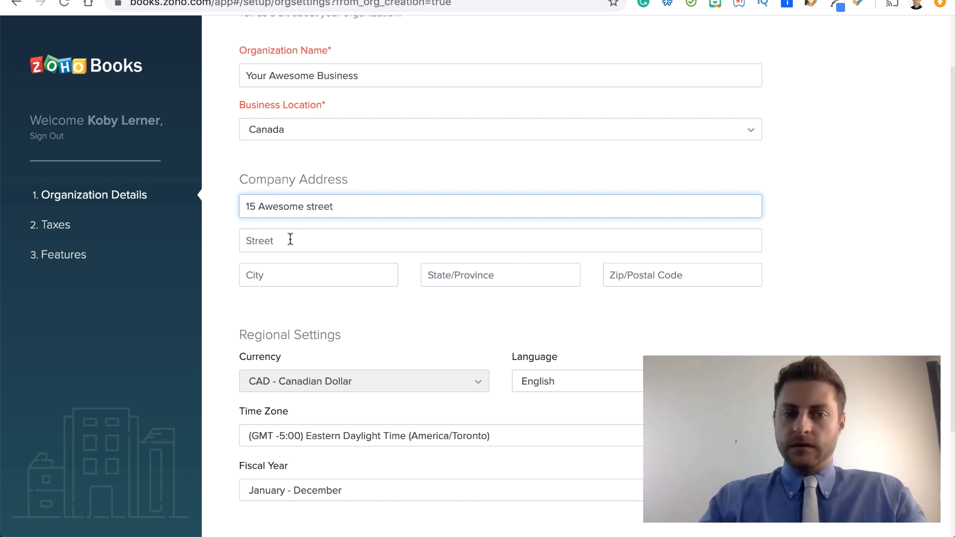
# Step: Enter the company's city in the address and correct the misspelled word in it
pyautogui.click(275, 272)
pyautogui.write('Aweosme')
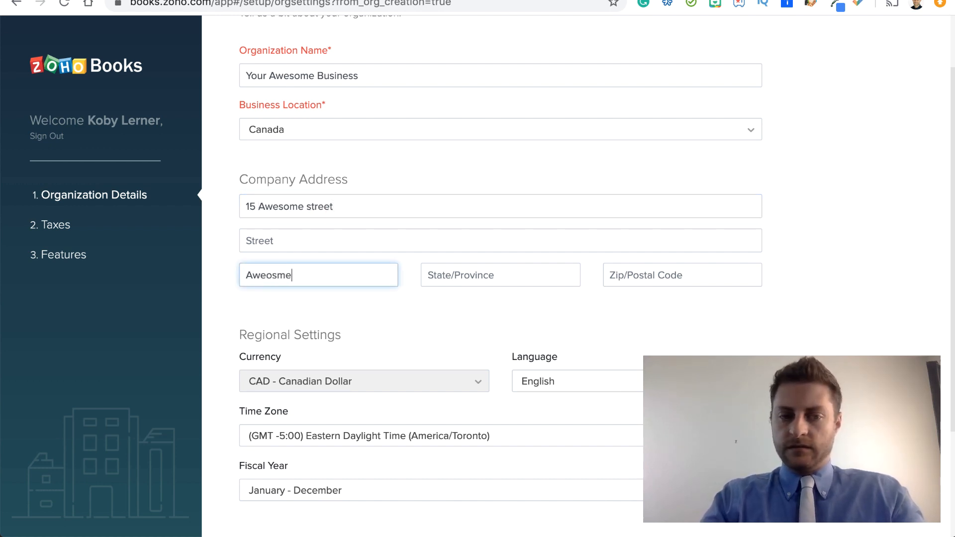
pyautogui.rightClick(271, 275)
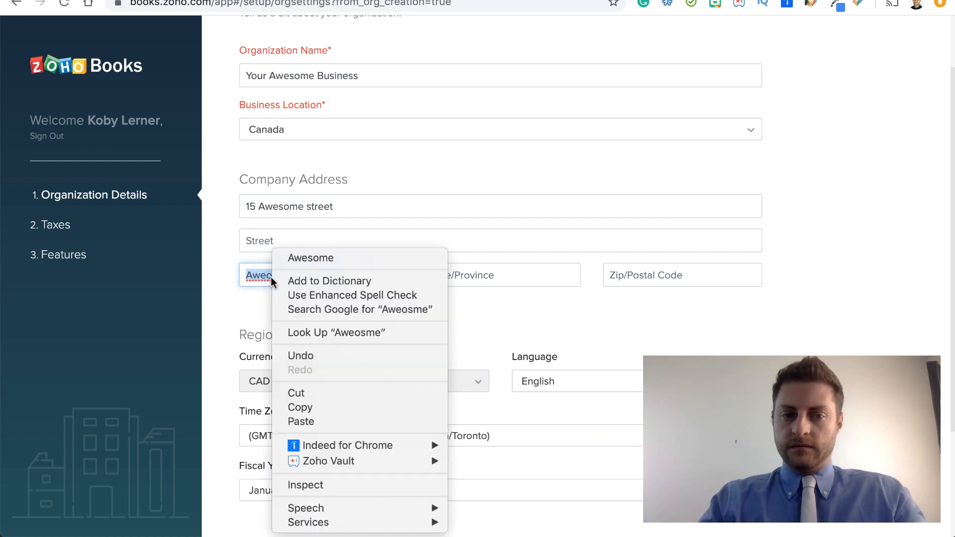
pyautogui.click(297, 258)
pyautogui.write('city')
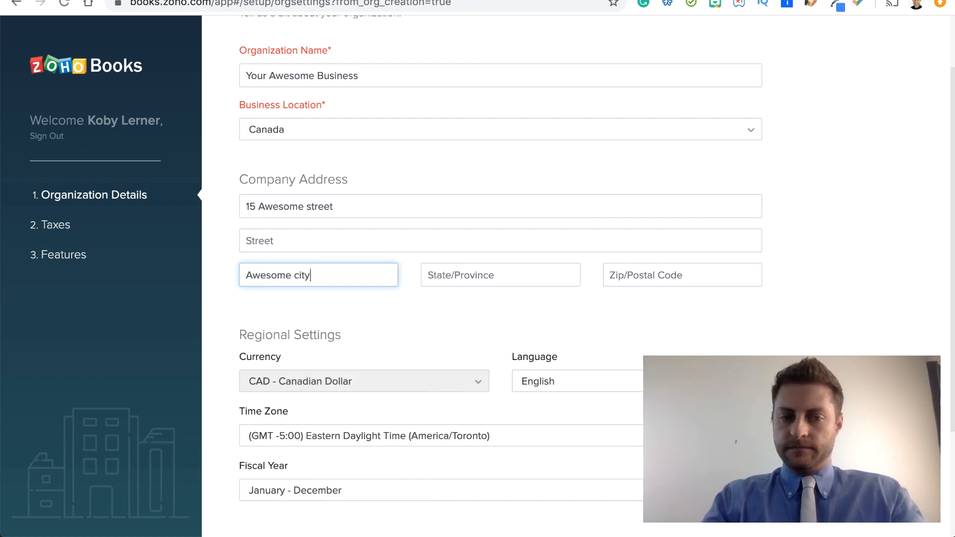
# Step: Enter the company's province and postal code in the address
pyautogui.click(449, 280)
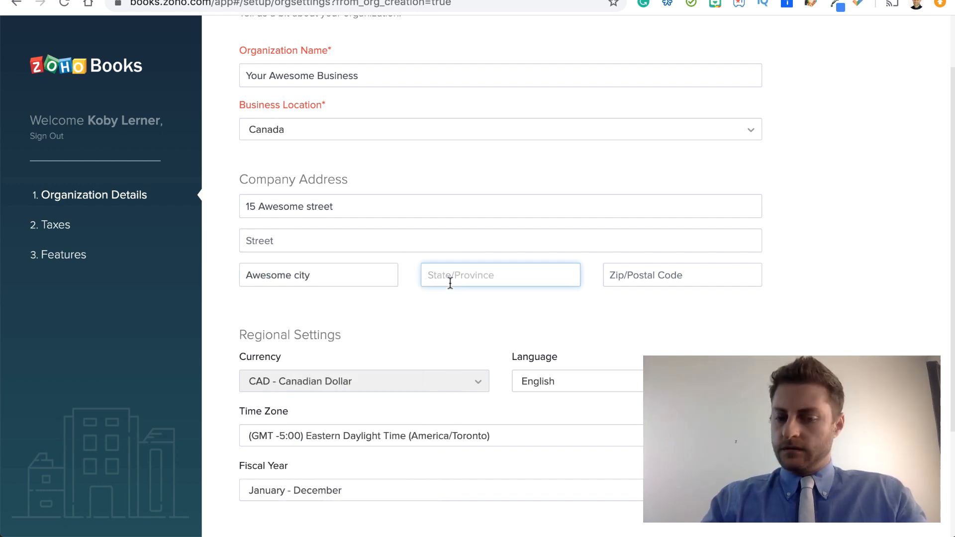
pyautogui.write('Ontario')
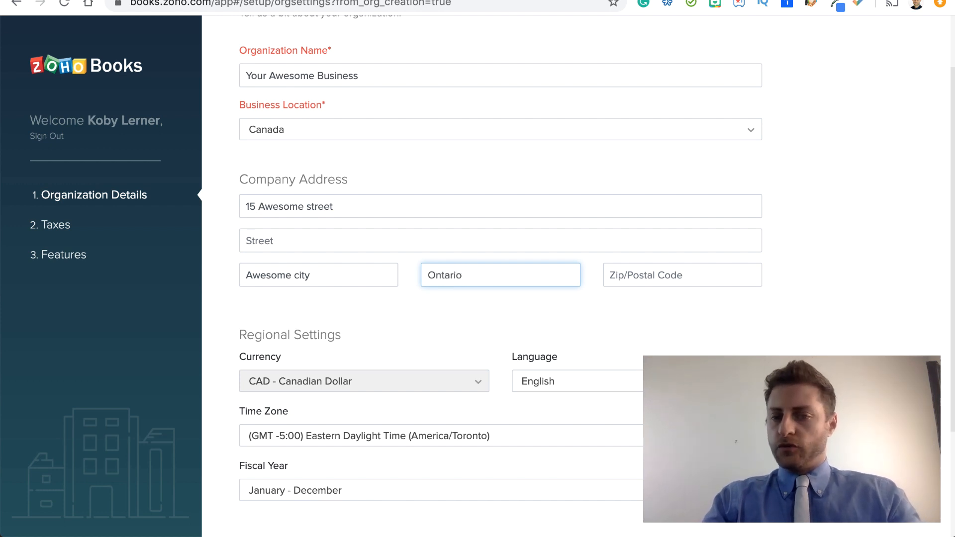
pyautogui.press('Tab')
pyautogui.write('L')
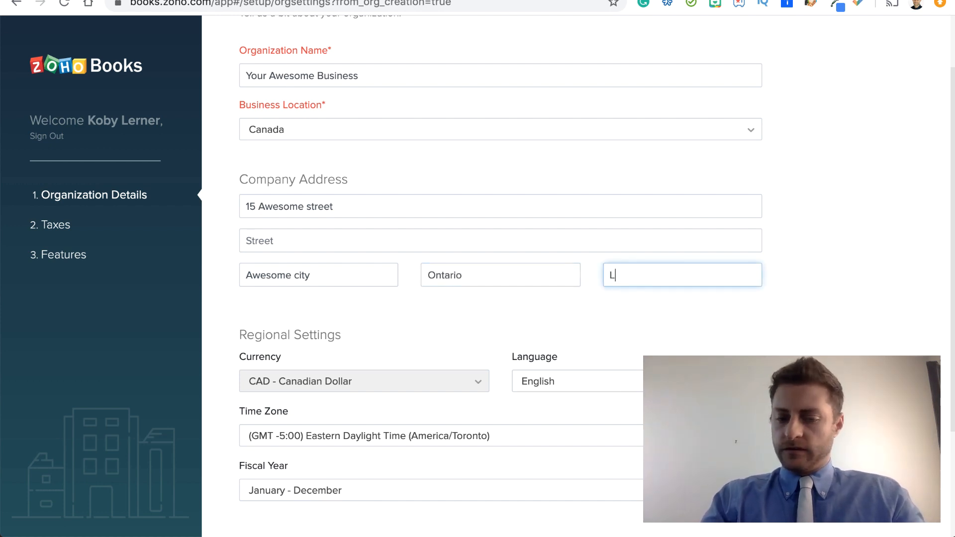
pyautogui.write('6')
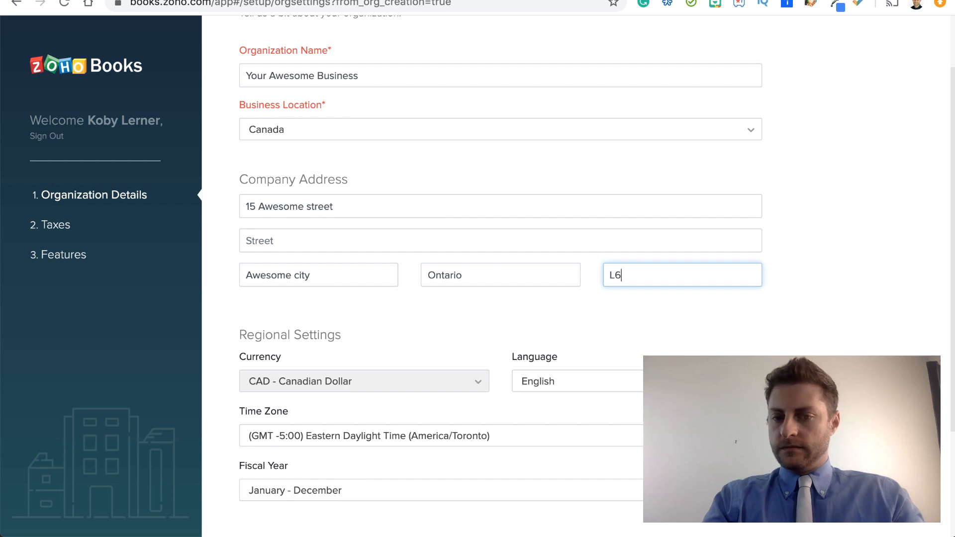
pyautogui.write('Axxx')
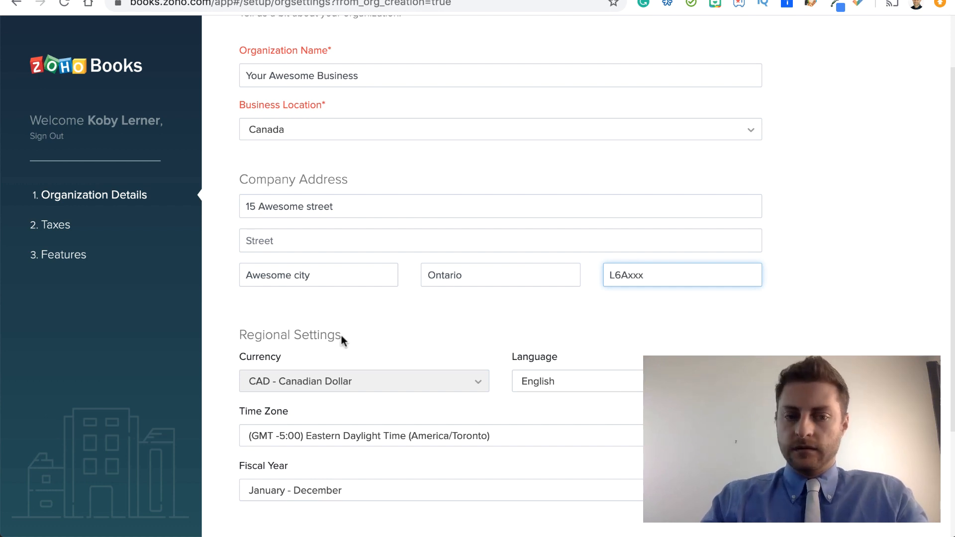
# Step: Review the regional settings, then save the organization details and continue to the tax setup
pyautogui.scroll(-3, 341, 336)
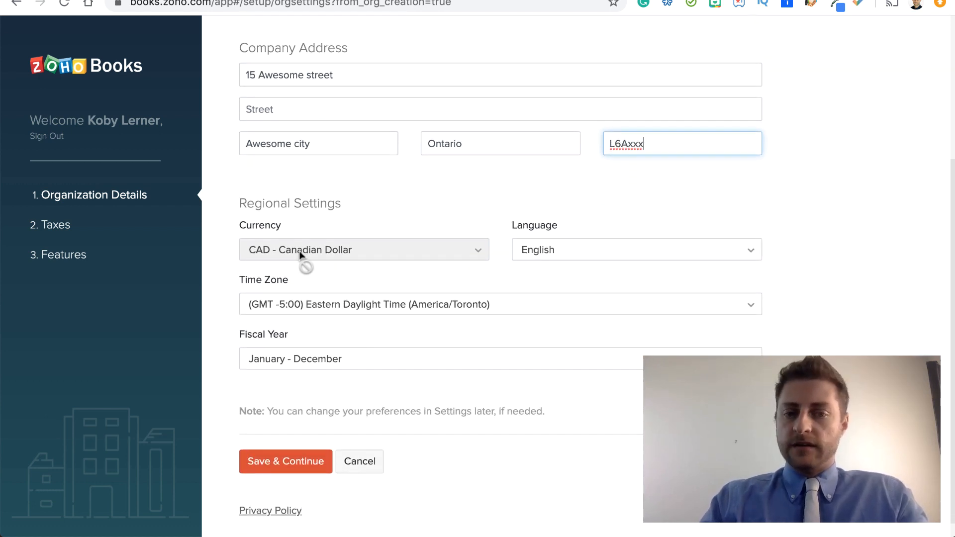
pyautogui.scroll(-1, 330, 314)
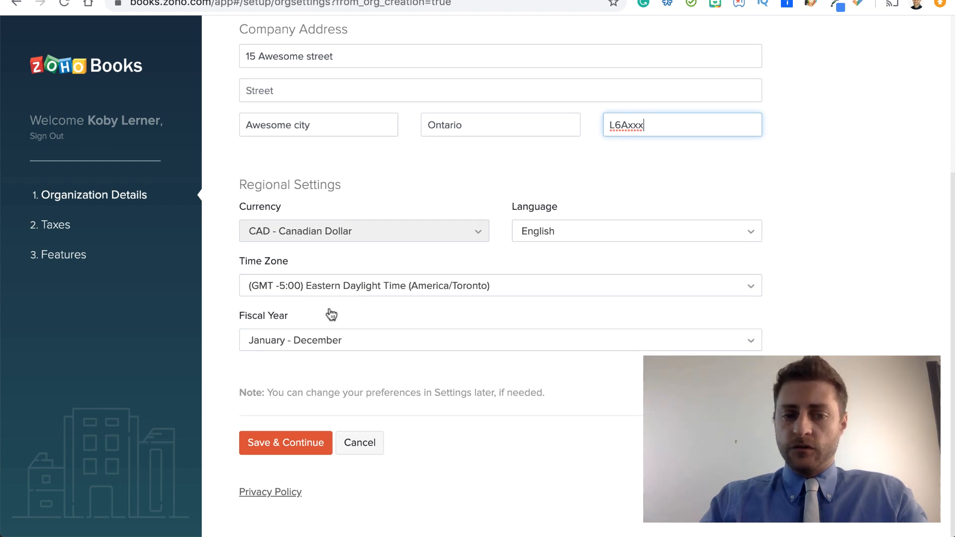
pyautogui.click(283, 442)
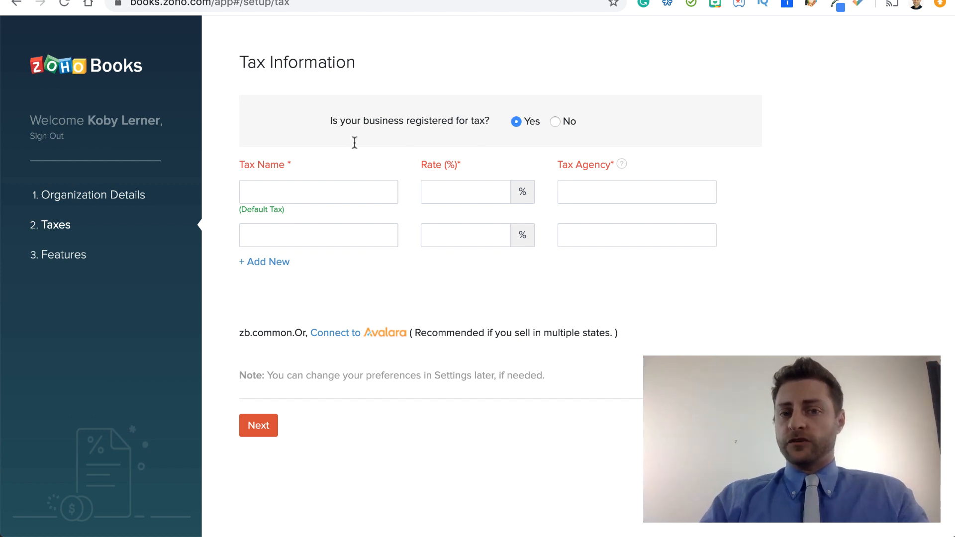
# Step: Name the default tax HST and set its rate to 13%
pyautogui.click(284, 187)
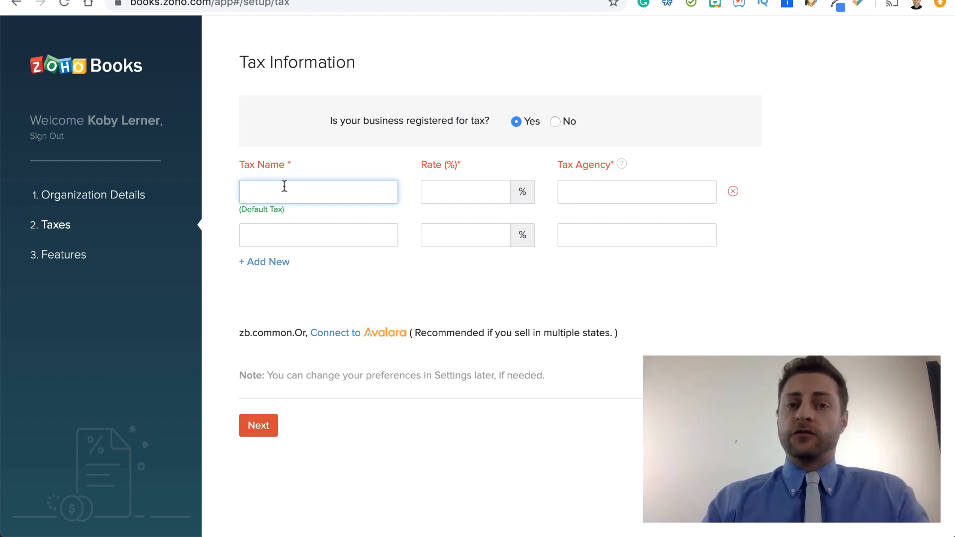
pyautogui.write('HST')
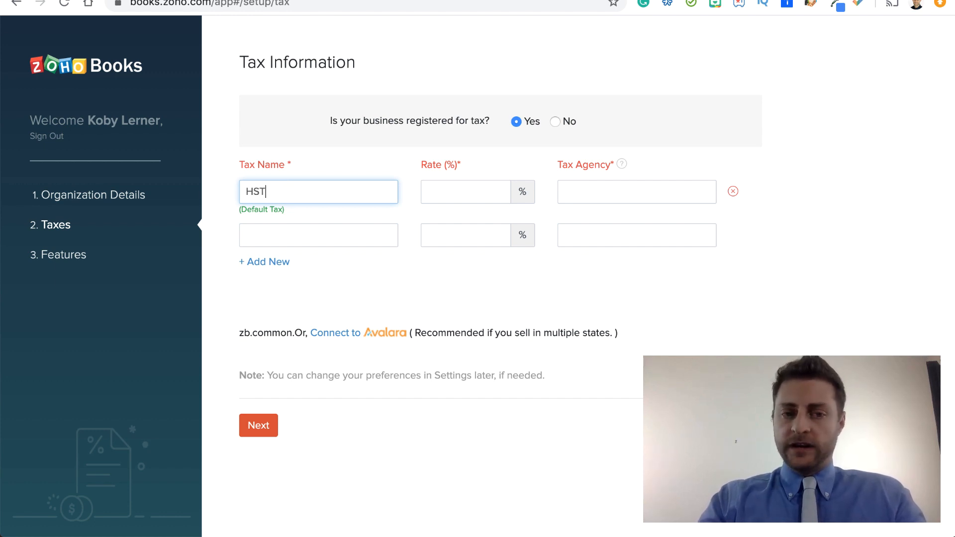
pyautogui.write('`')
pyautogui.press('BackSpace')
pyautogui.press('Tab')
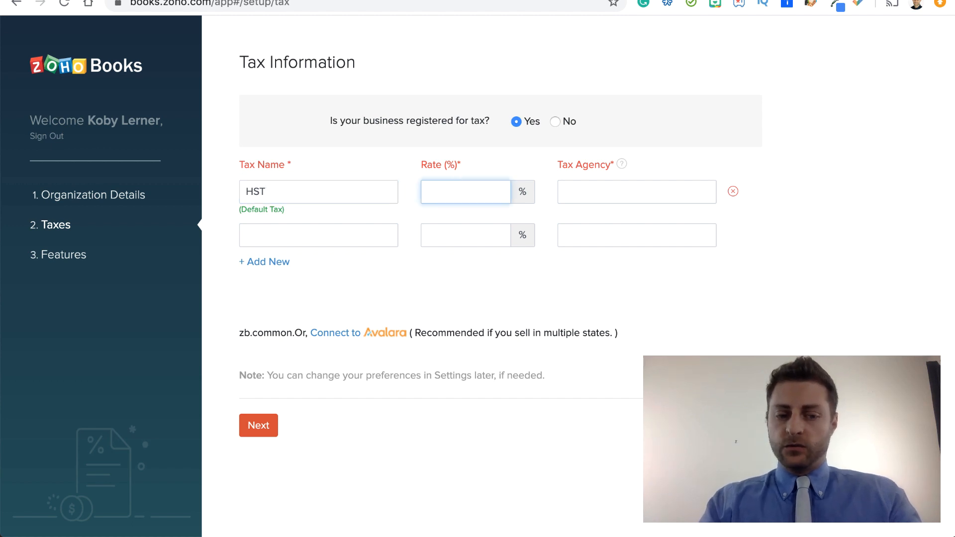
pyautogui.write('13')
pyautogui.press('Tab')
# Step: Set the HST tax agency to "Canada Revenue Agency" and continue to the feature selection
pyautogui.write('C')
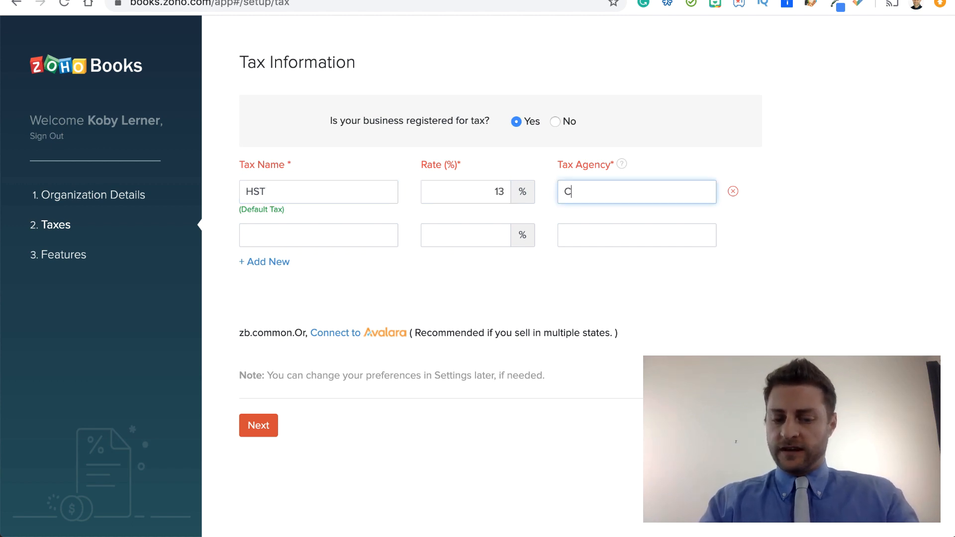
pyautogui.write('anda Revenue')
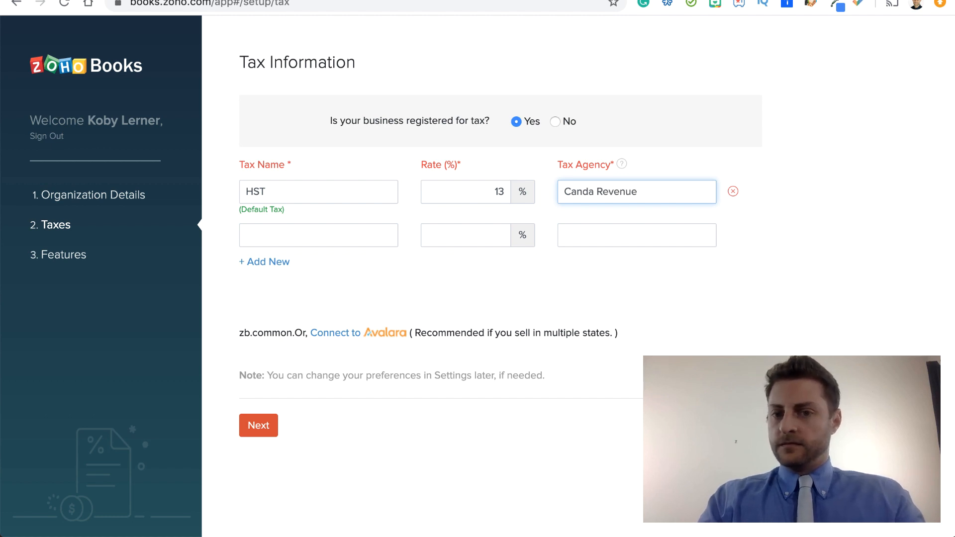
pyautogui.write(' Agency')
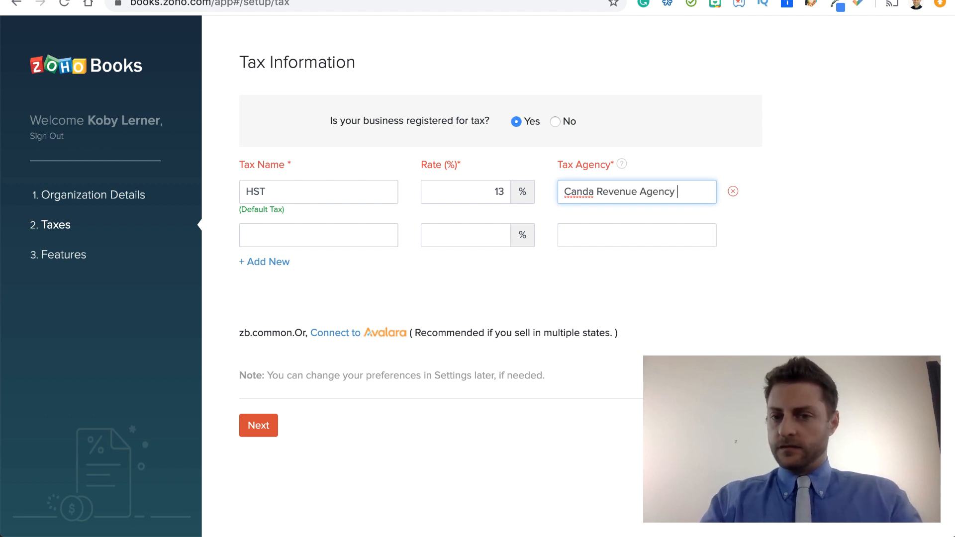
pyautogui.rightClick(570, 191)
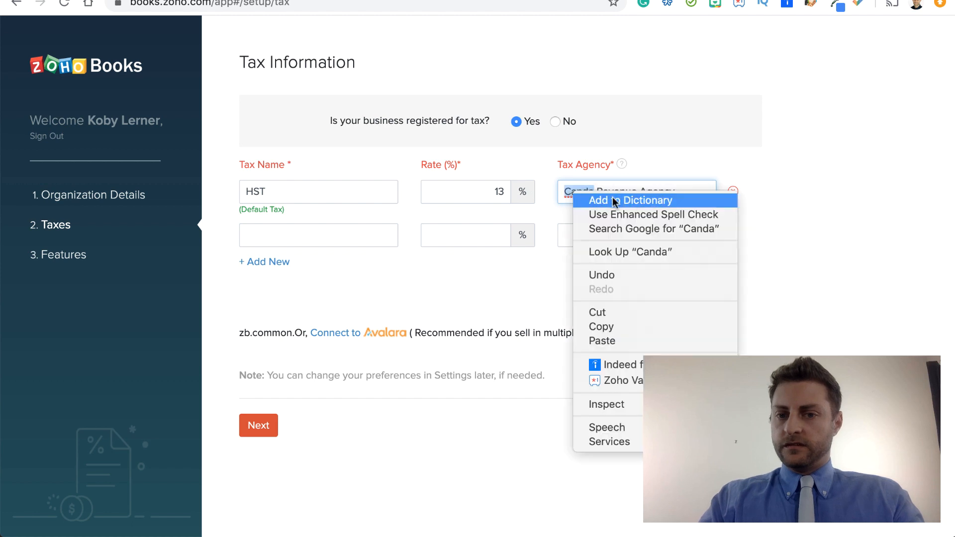
pyautogui.click(571, 192)
pyautogui.press('Right')
pyautogui.press('Left')
pyautogui.press('Left')
pyautogui.write('a')
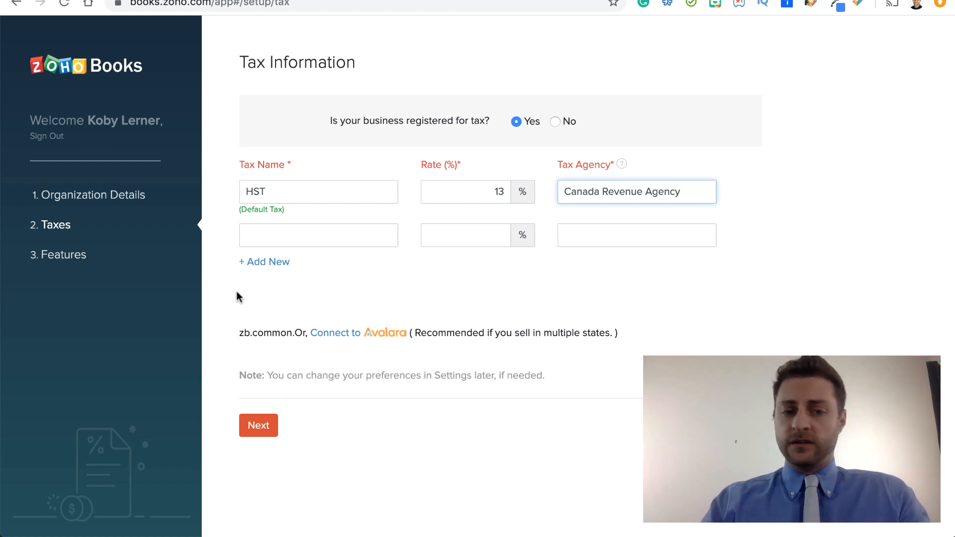
pyautogui.click(255, 422)
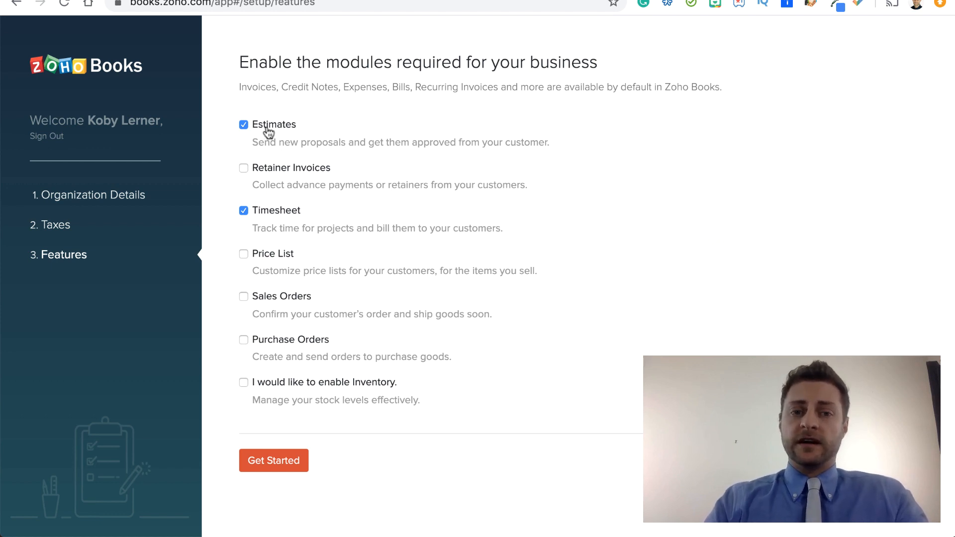
# Step: Enable the Retainer Invoices, Sales Orders and Purchase Orders modules and finish the organization setup
pyautogui.click(243, 168)
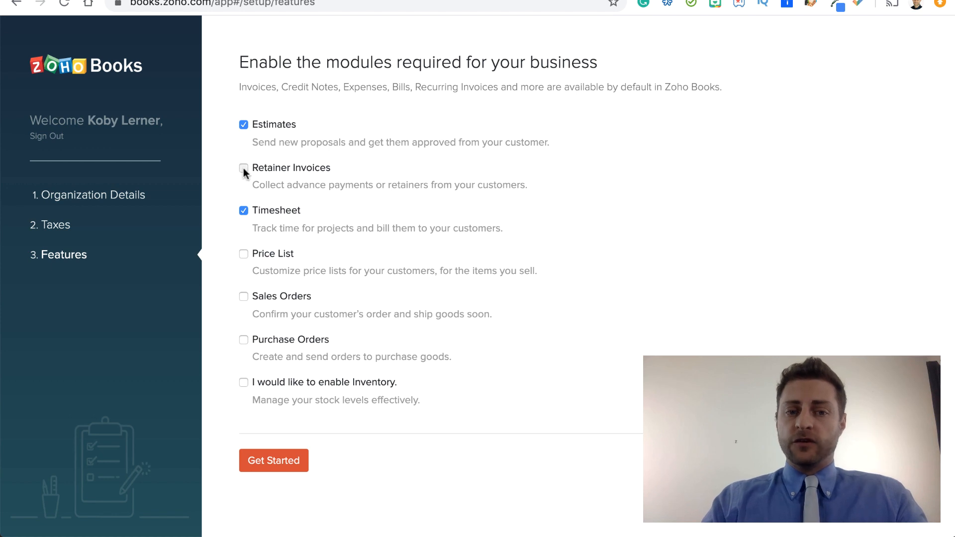
pyautogui.click(243, 296)
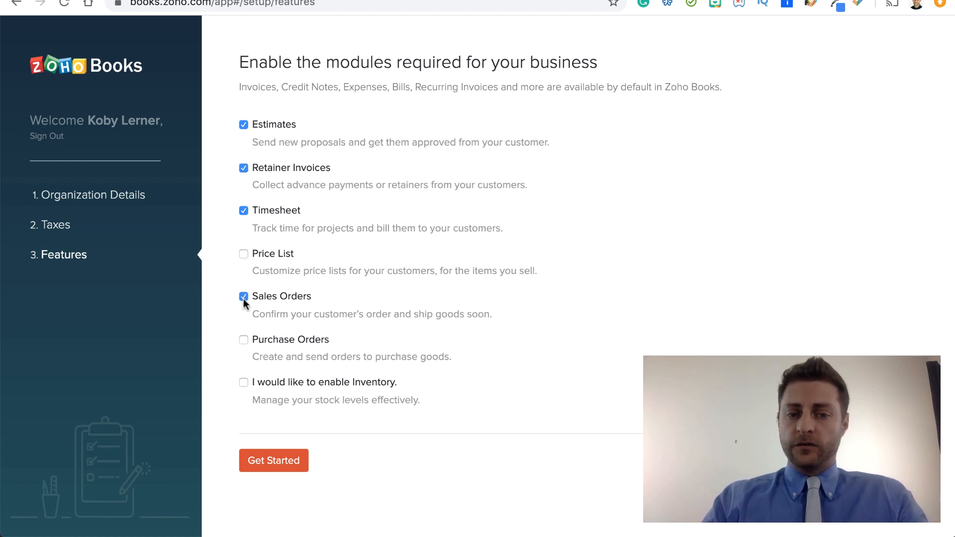
pyautogui.click(243, 340)
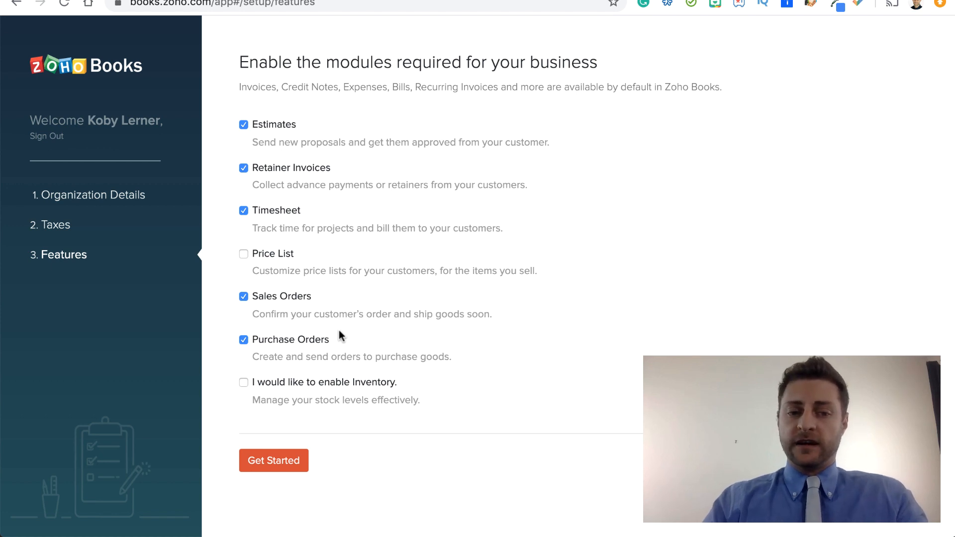
pyautogui.click(266, 456)
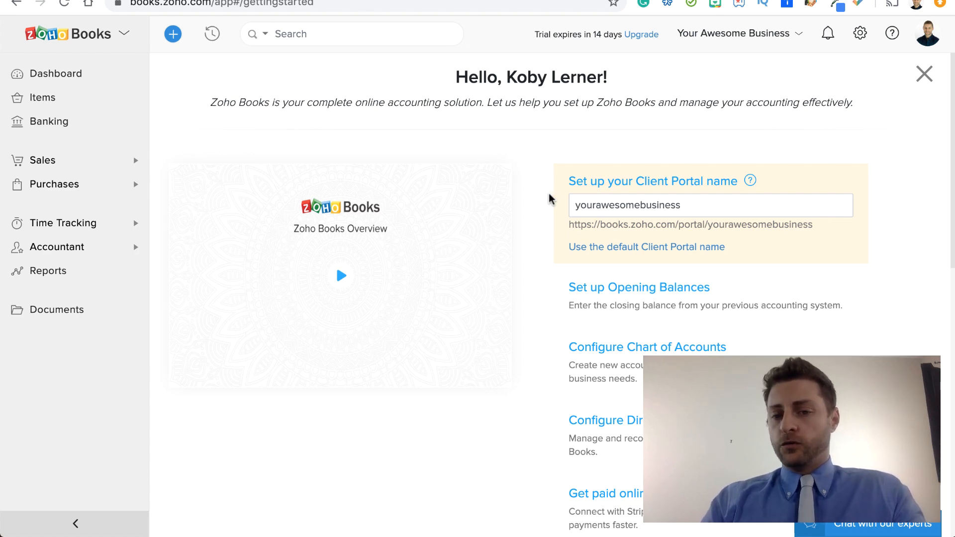
# Step: Look over the getting-started options and open the Chart of Accounts
pyautogui.scroll(-1, 551, 199)
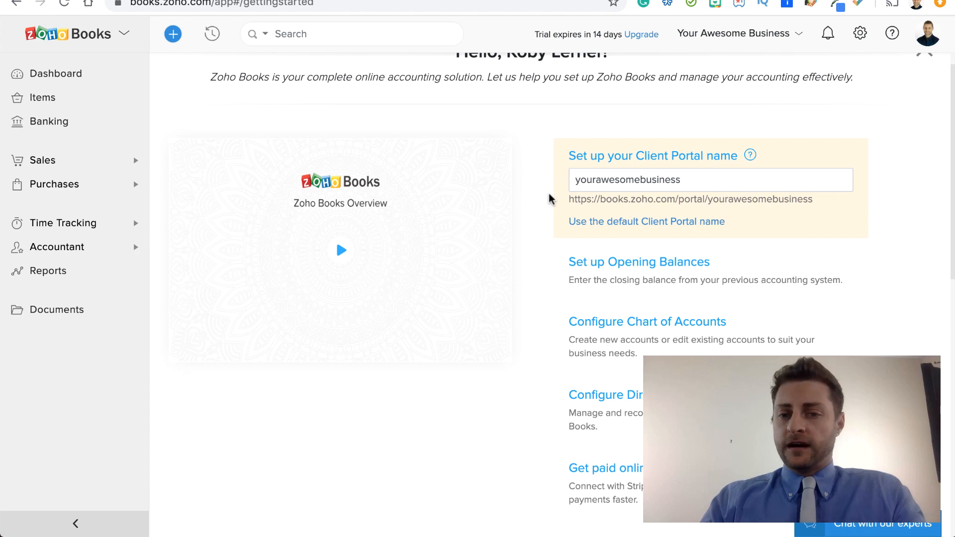
pyautogui.scroll(-2, 550, 199)
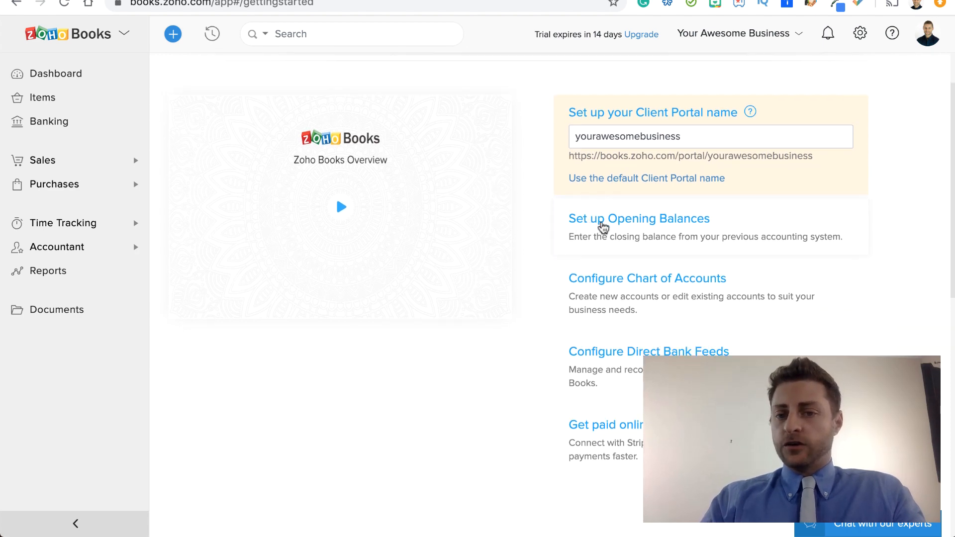
pyautogui.scroll(-2, 549, 232)
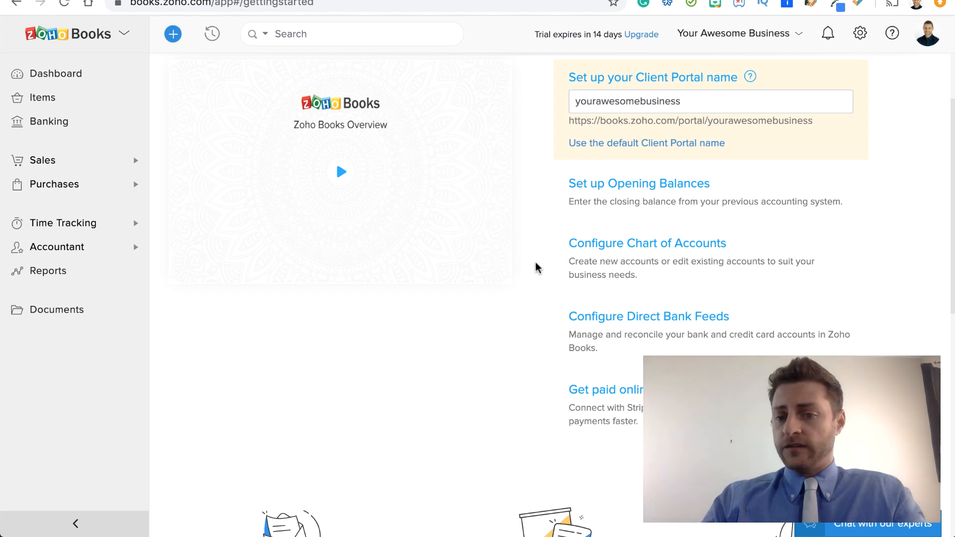
pyautogui.scroll(3, 533, 318)
pyautogui.click(62, 247)
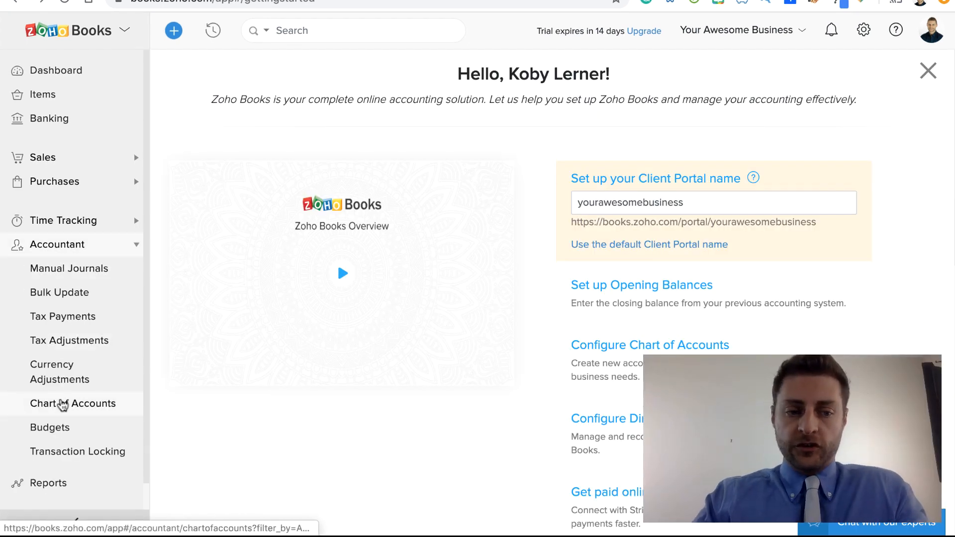
pyautogui.click(63, 404)
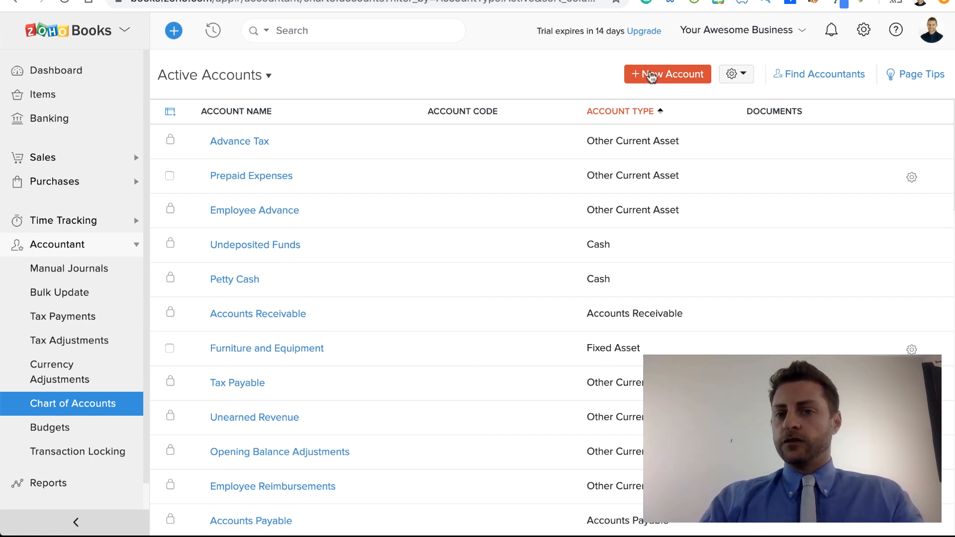
# Step: Review the account types available for a new account, from assets to expenses, and close the form without saving
pyautogui.click(648, 74)
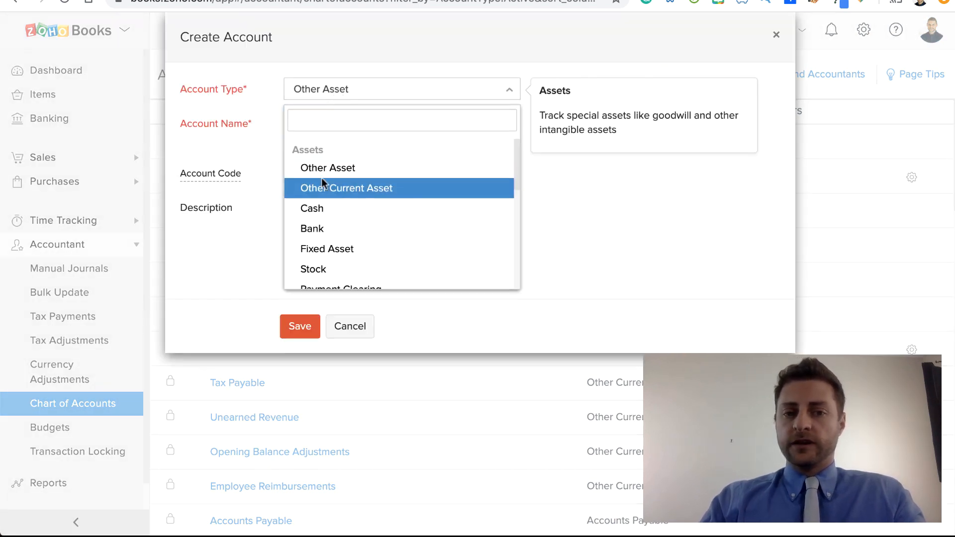
pyautogui.scroll(-1, 342, 196)
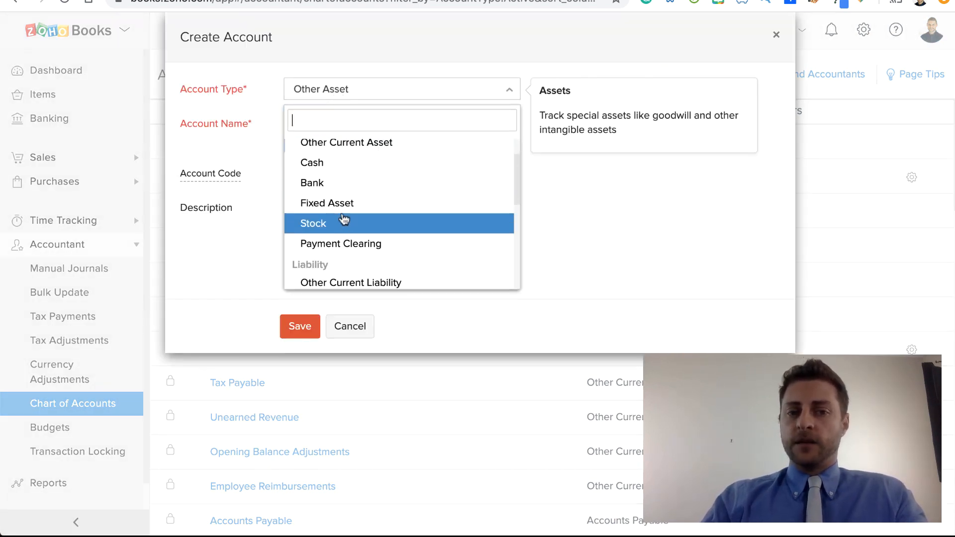
pyautogui.scroll(-3, 343, 224)
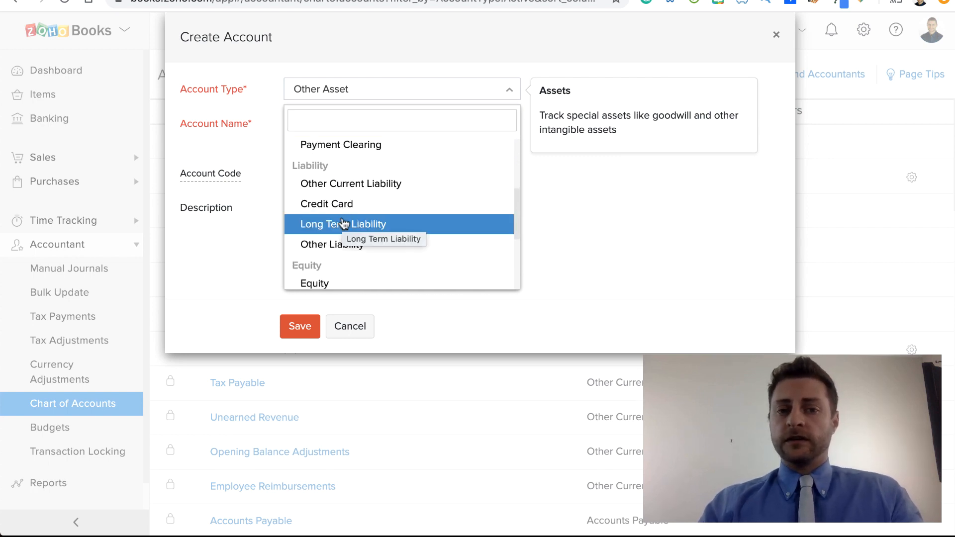
pyautogui.scroll(-2, 344, 223)
pyautogui.scroll(-1, 344, 223)
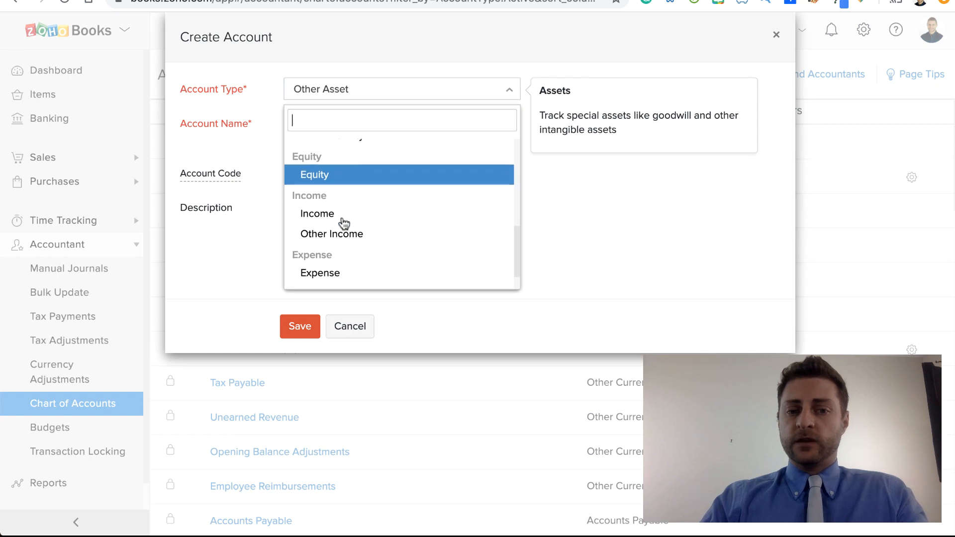
pyautogui.scroll(-1, 343, 222)
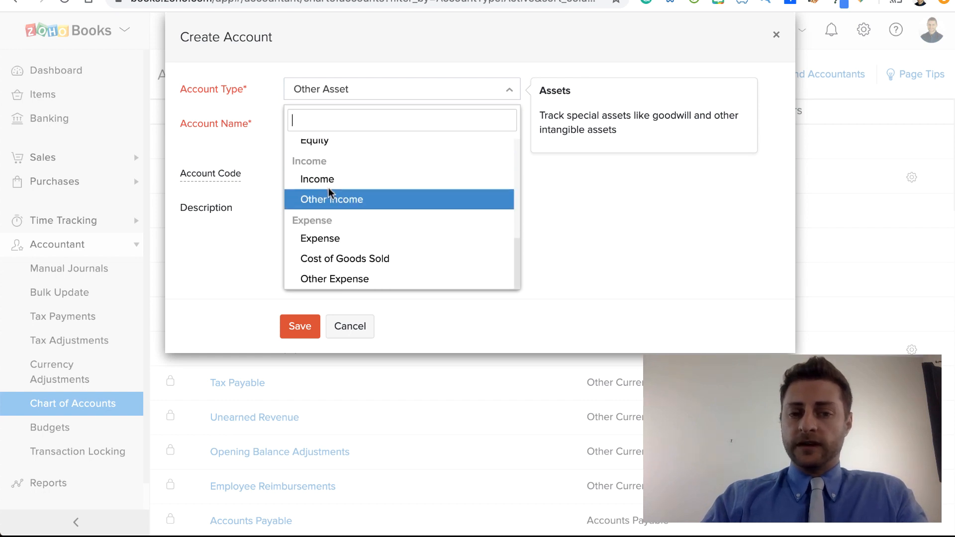
pyautogui.click(350, 331)
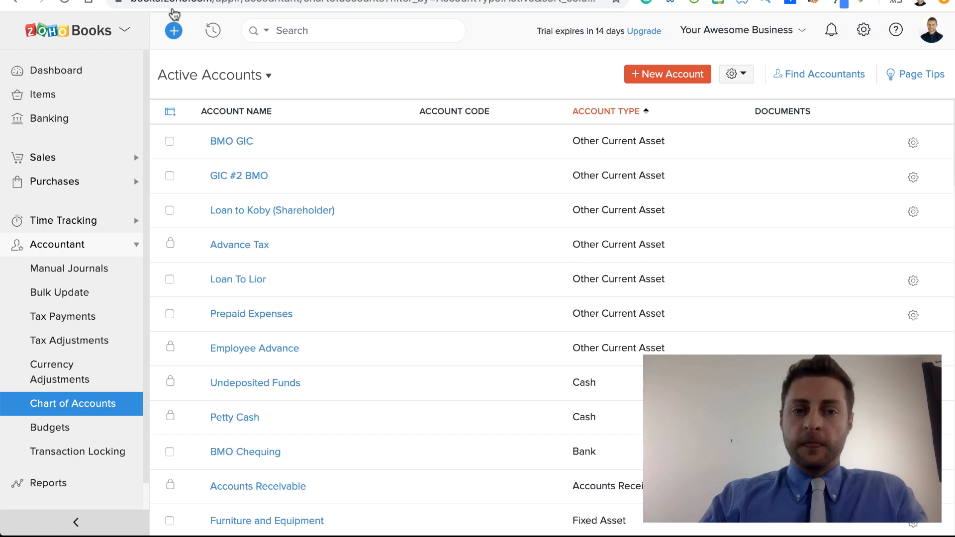
# Step: Compare the accounts on the QuickBooks balance sheet with the active accounts in the Zoho Books chart of accounts
pyautogui.click(284, 1)
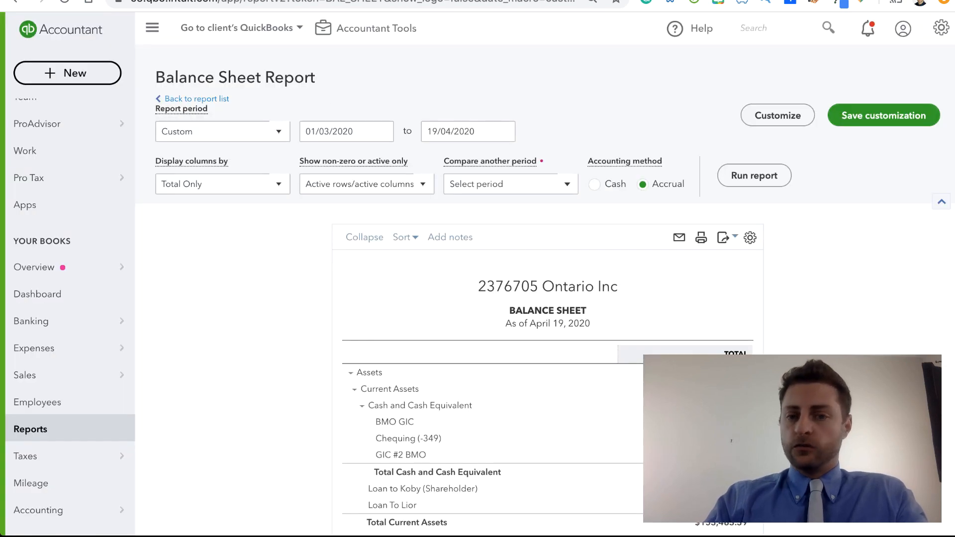
pyautogui.scroll(-5, 360, 229)
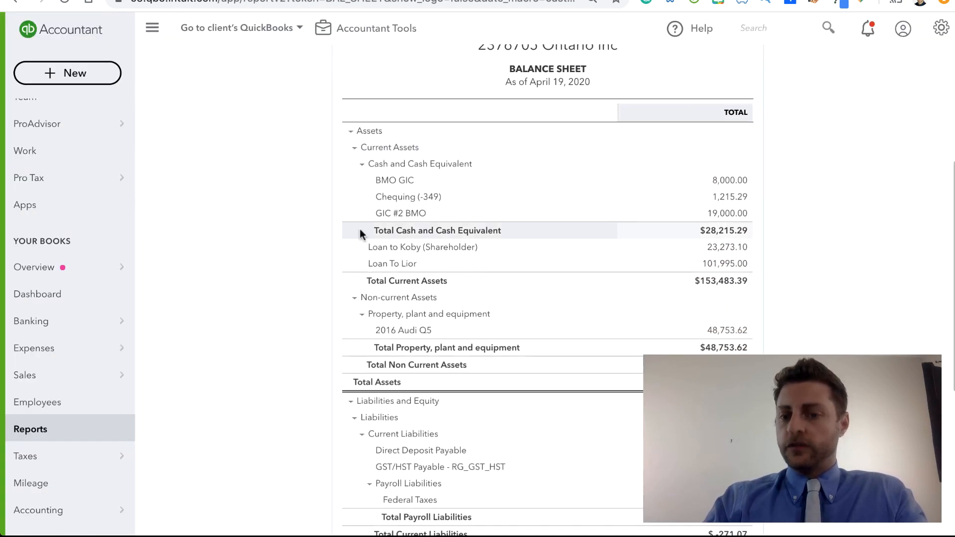
pyautogui.scroll(-3, 359, 228)
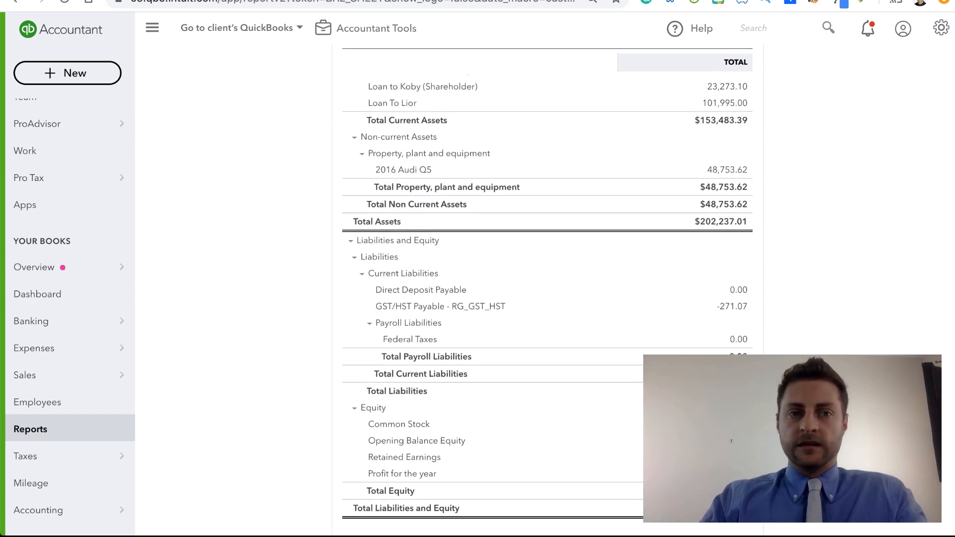
pyautogui.click(348, 1)
pyautogui.scroll(-2, 284, 227)
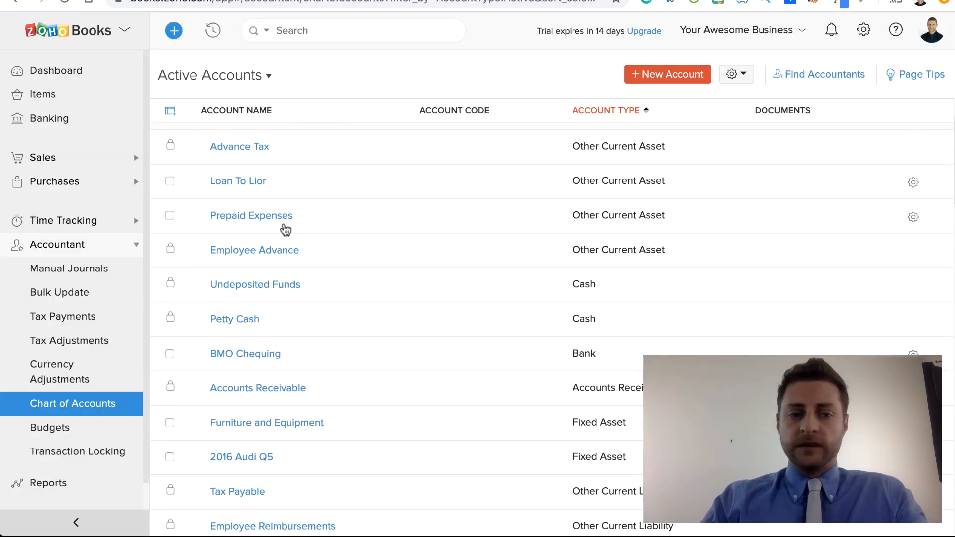
pyautogui.scroll(3, 284, 228)
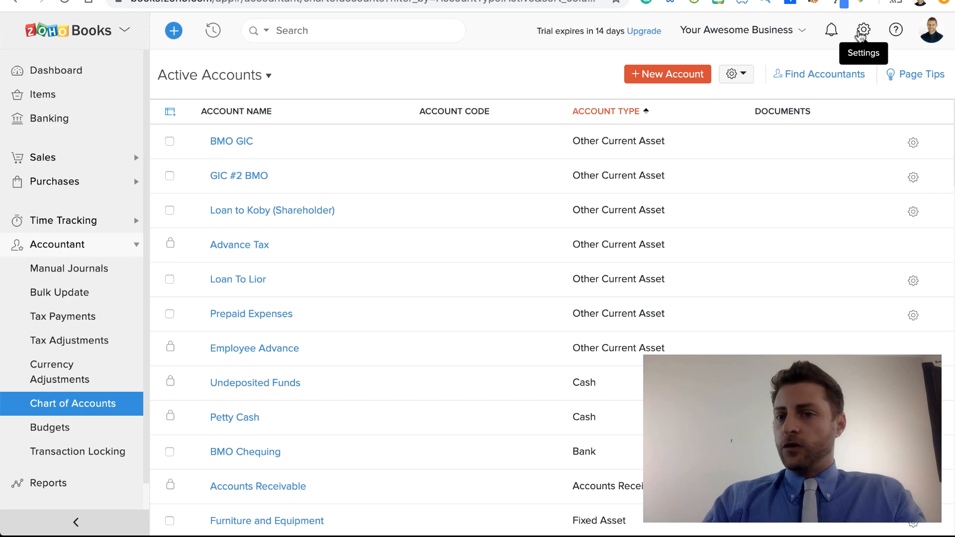
# Step: Open the Opening Balances setup in the organization's settings
pyautogui.click(861, 32)
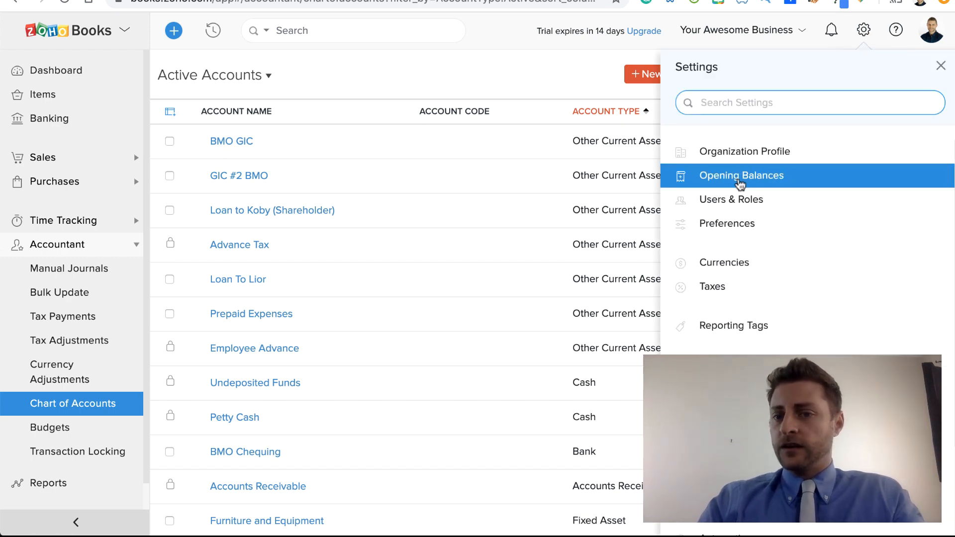
pyautogui.click(740, 184)
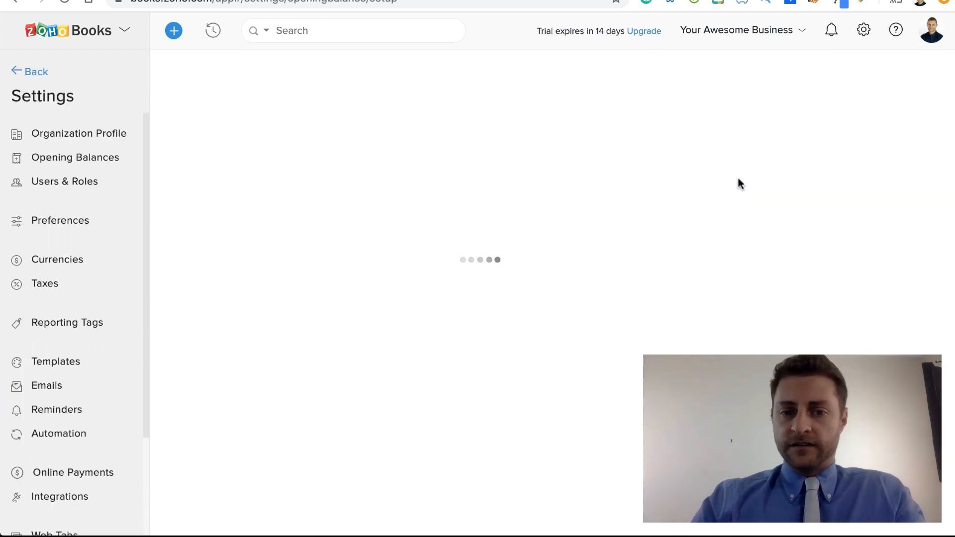
pyautogui.scroll(-4, 492, 179)
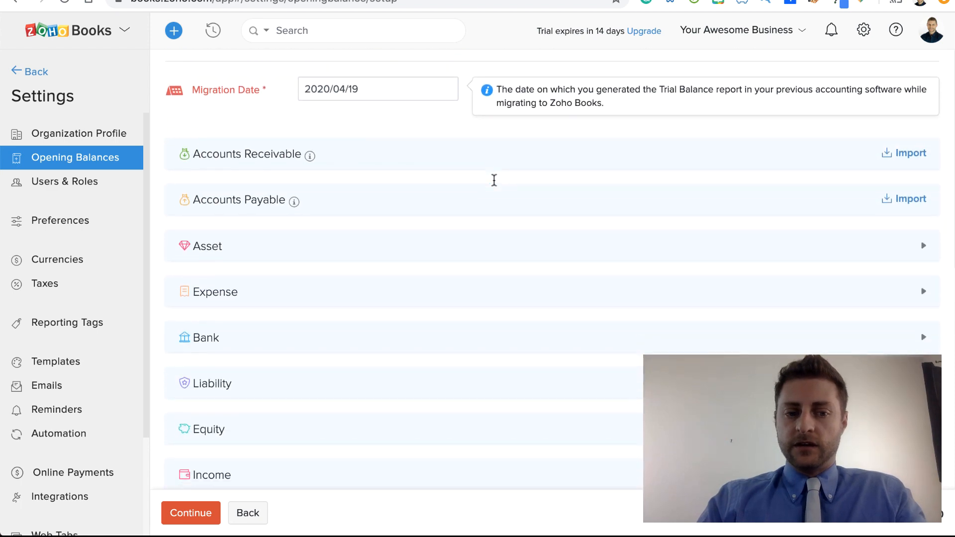
# Step: Check the asset balances on the QuickBooks balance sheet and expand the Asset accounts in the Zoho Books opening balances
pyautogui.click(398, 1)
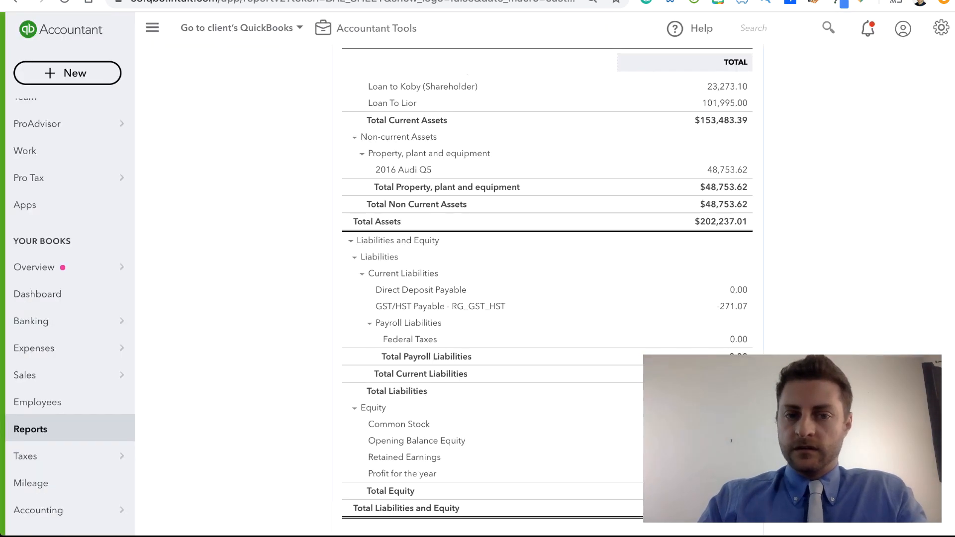
pyautogui.scroll(7, 426, 196)
pyautogui.scroll(-1, 426, 197)
pyautogui.scroll(-1, 427, 197)
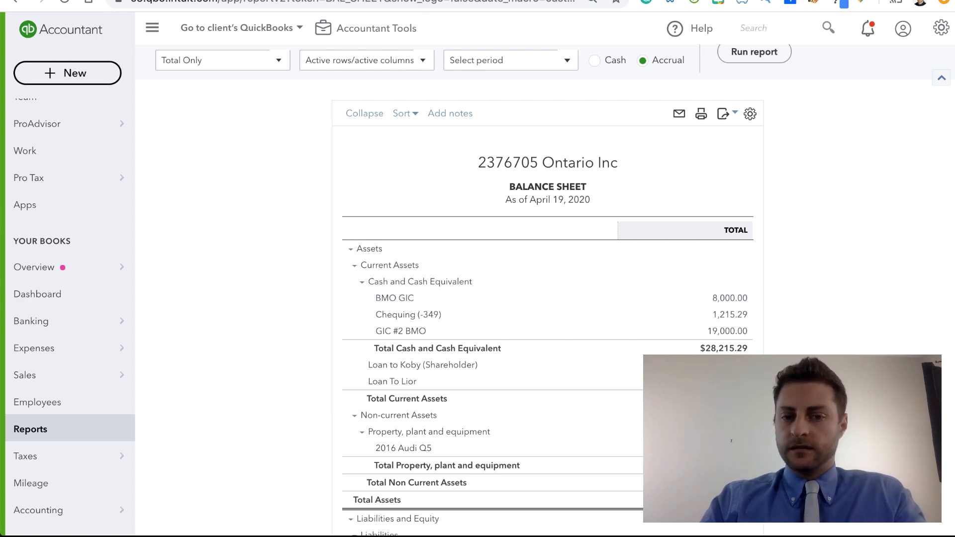
pyautogui.click(388, 1)
pyautogui.click(274, 248)
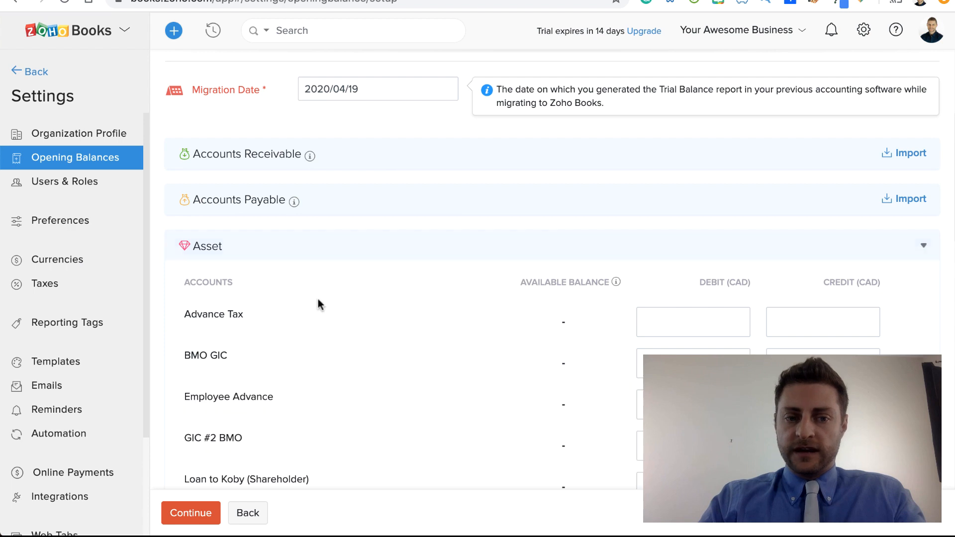
pyautogui.scroll(-2, 318, 304)
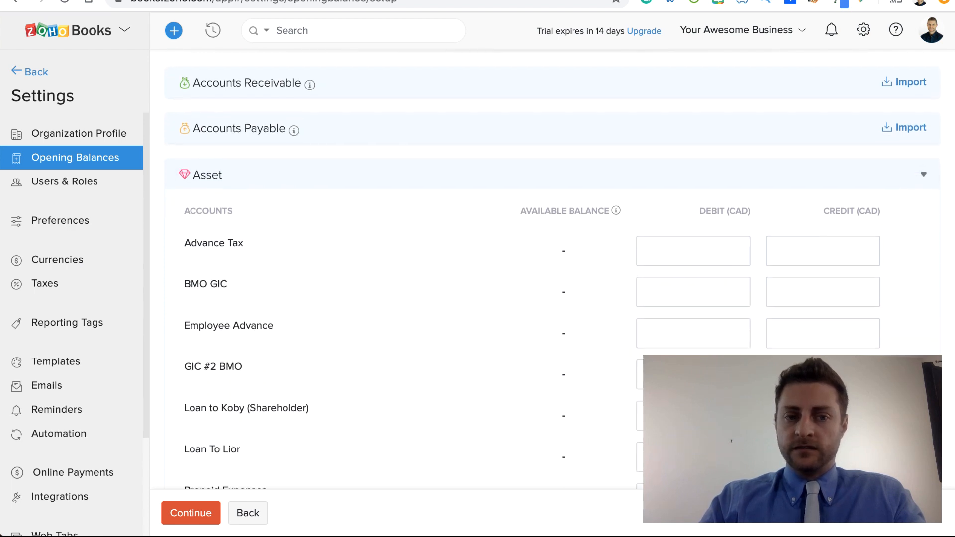
# Step: Copy the BMO GIC balance from the QuickBooks balance sheet and enter it as a debit opening balance of 8000.00 in Zoho Books
pyautogui.click(328, 1)
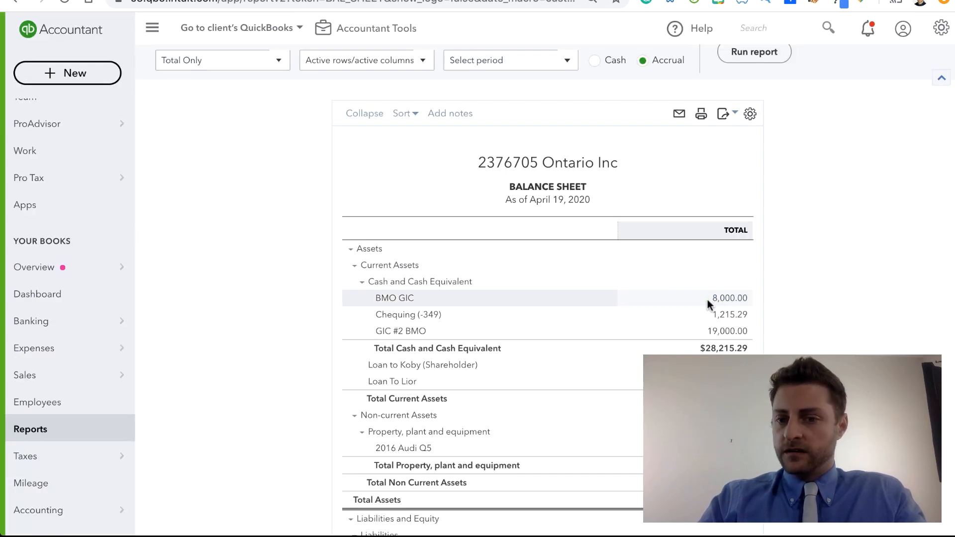
pyautogui.moveTo(707, 300); pyautogui.dragTo(745, 299)
pyautogui.hotkey('ctrl', 'c')
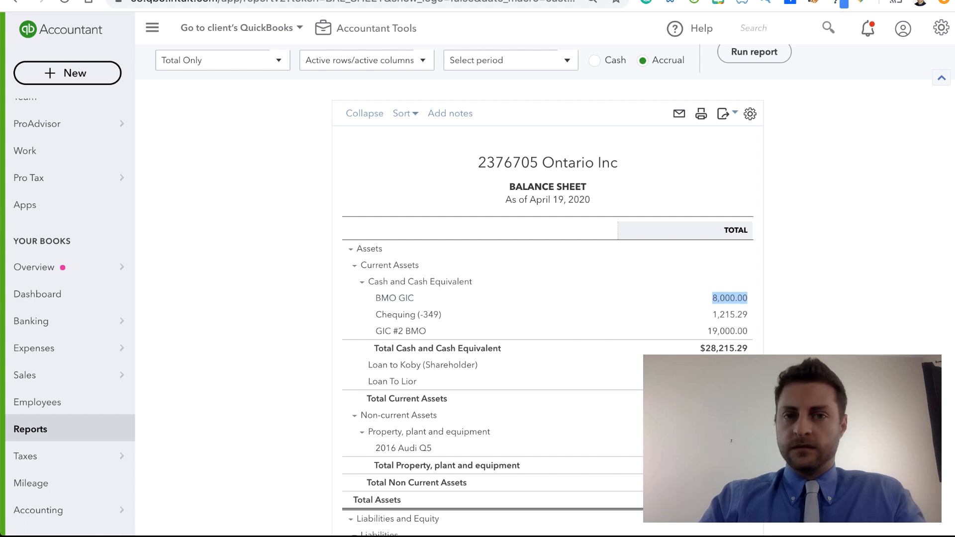
pyautogui.click(477, 1)
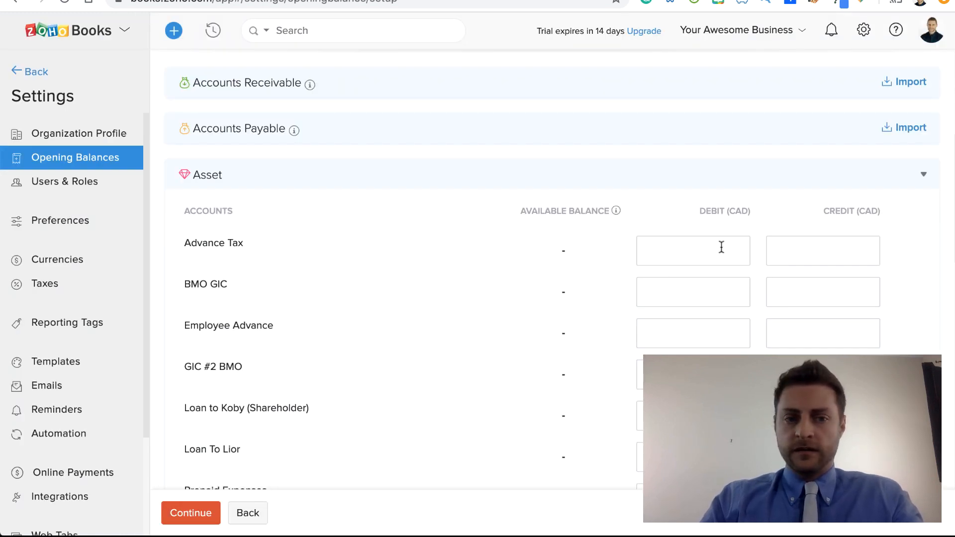
pyautogui.click(729, 296)
pyautogui.hotkey('ctrl', 'v')
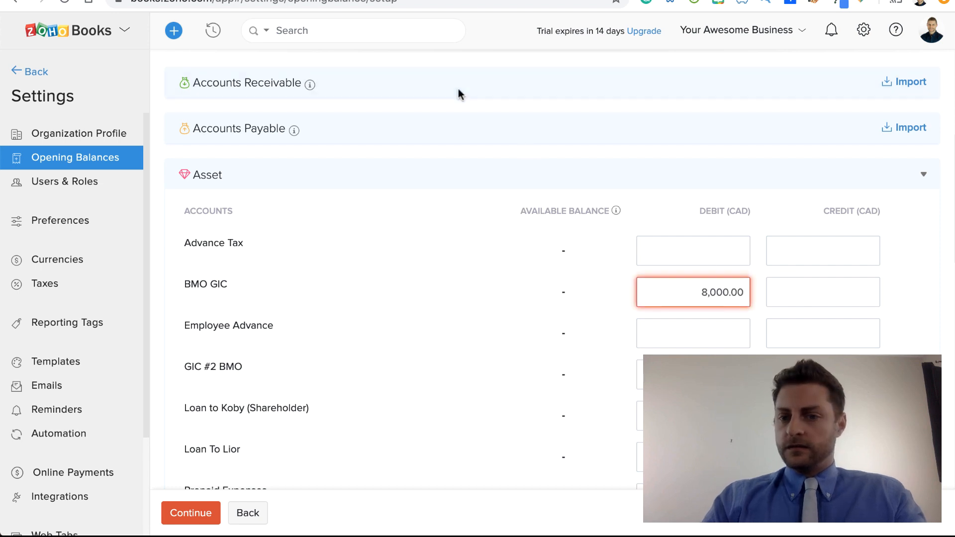
pyautogui.click(710, 294)
pyautogui.press('BackSpace')
pyautogui.press('Tab')
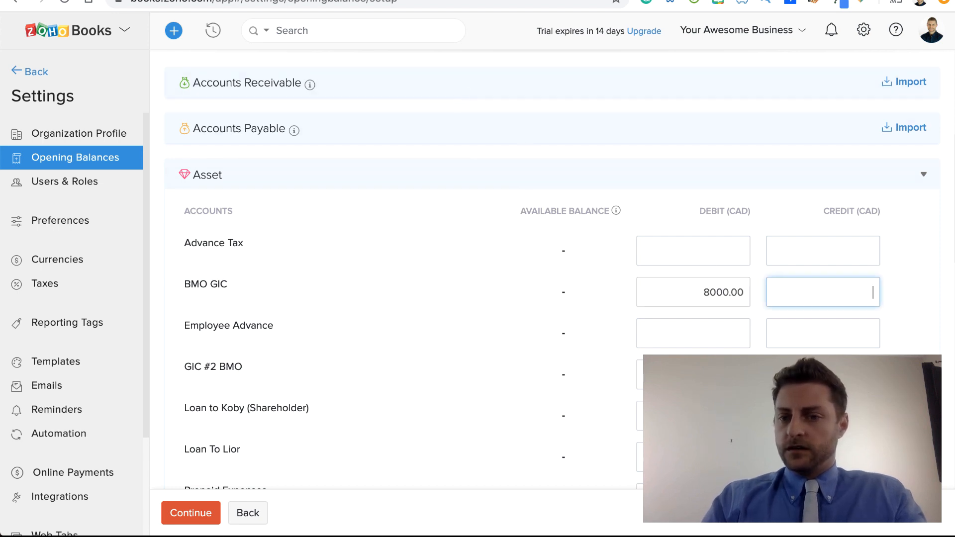
# Step: Copy the Chequing balance from the QuickBooks balance sheet and enter it as the BMO Chequing debit opening balance of 1215.29 in Zoho Books
pyautogui.click(378, 0)
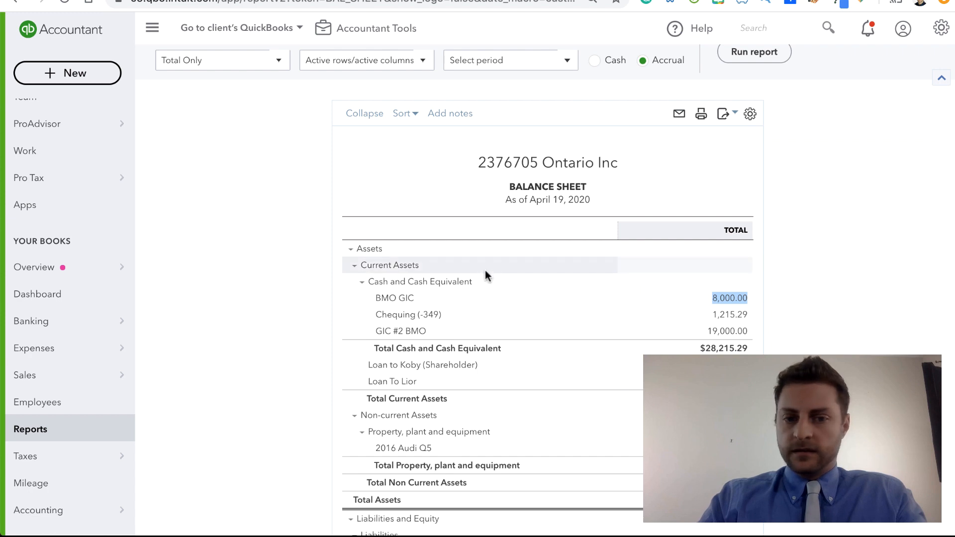
pyautogui.moveTo(712, 314); pyautogui.dragTo(749, 313)
pyautogui.hotkey('ctrl', 'c')
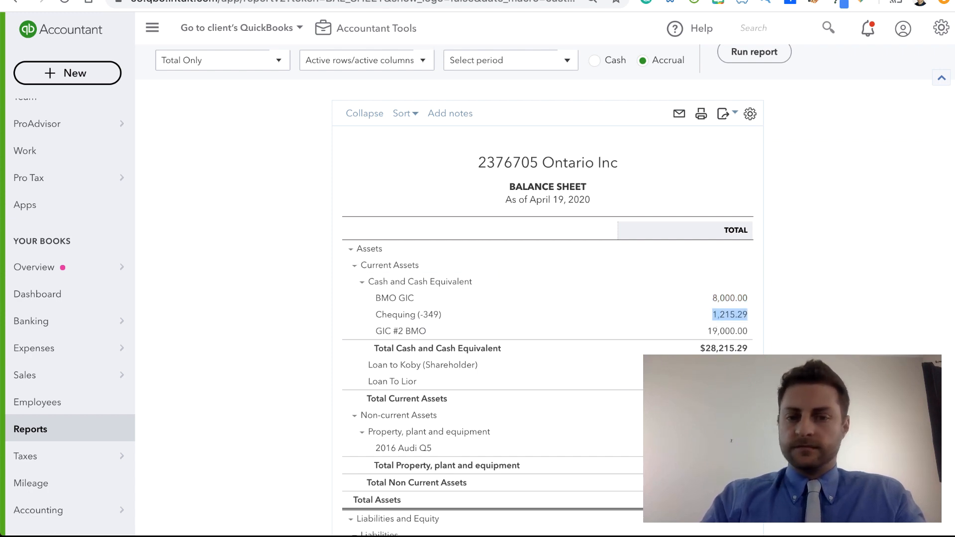
pyautogui.click(308, 0)
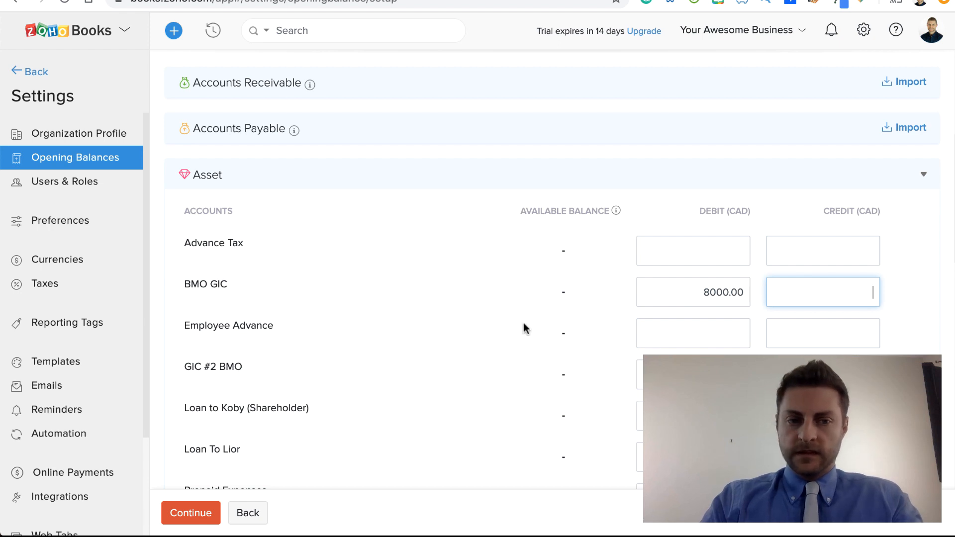
pyautogui.scroll(-10, 432, 320)
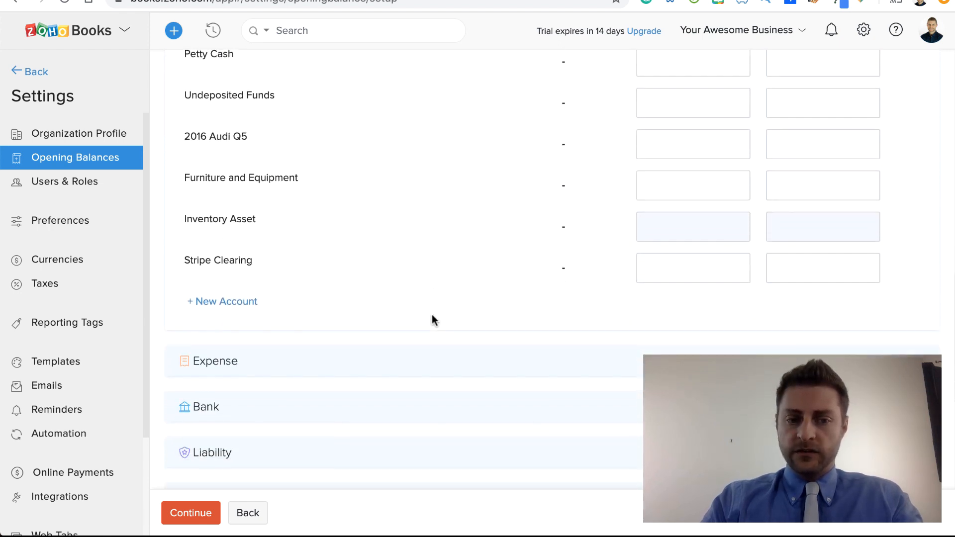
pyautogui.click(648, 407)
pyautogui.scroll(-3, 609, 334)
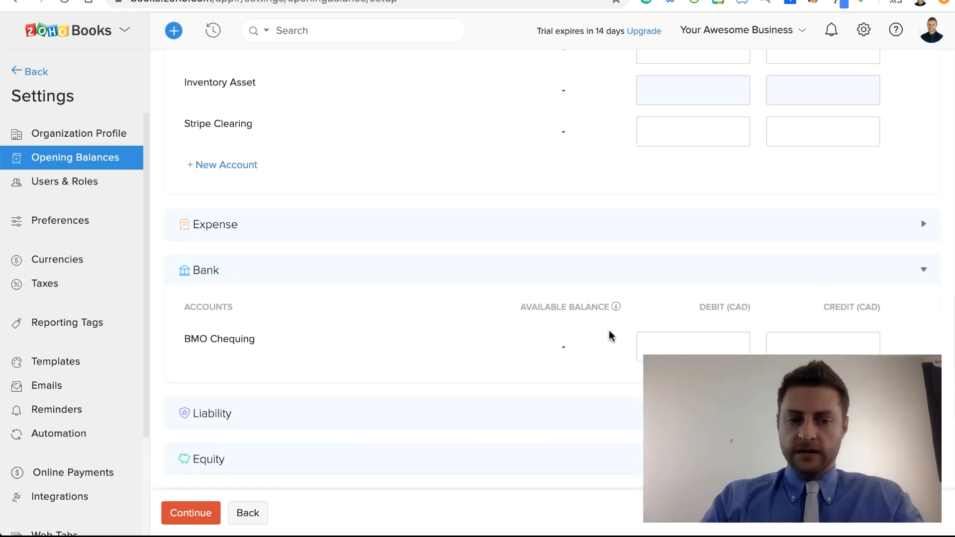
pyautogui.click(699, 315)
pyautogui.hotkey('ctrl', 'v')
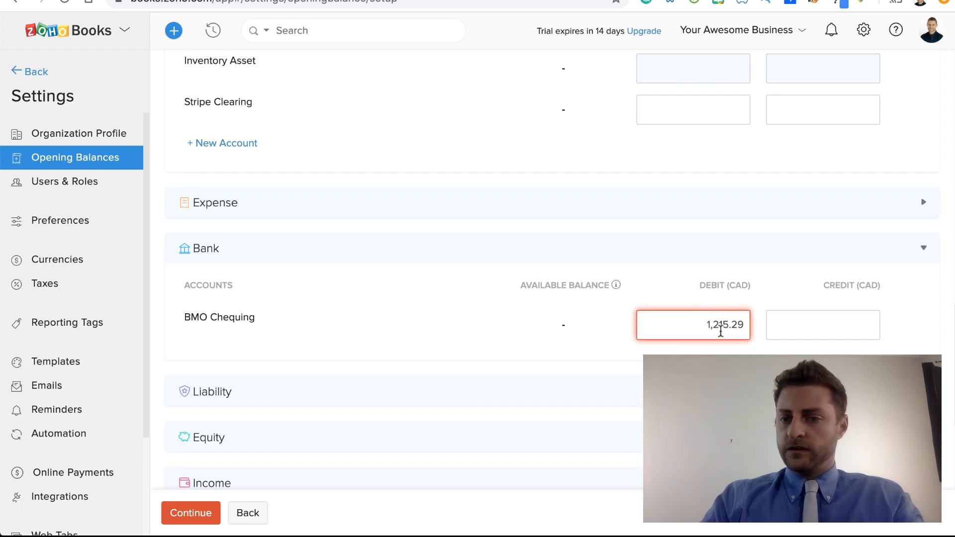
pyautogui.click(710, 329)
pyautogui.press('BackSpace')
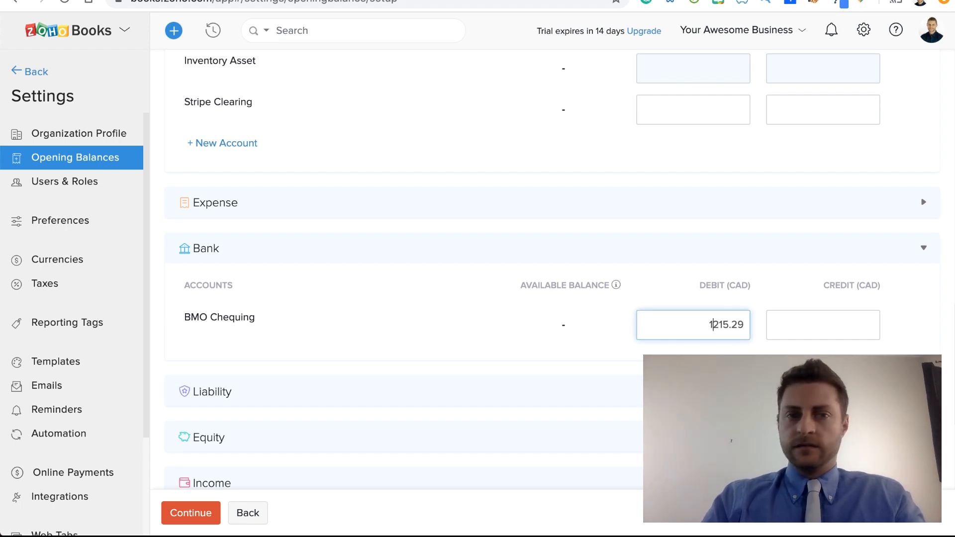
# Step: Copy the GIC #2 BMO balance from the QuickBooks balance sheet and enter it as a debit opening balance of 19000.00 in Zoho Books
pyautogui.hotkey('ctrl', 'Tab')
pyautogui.scroll(-1, 391, 236)
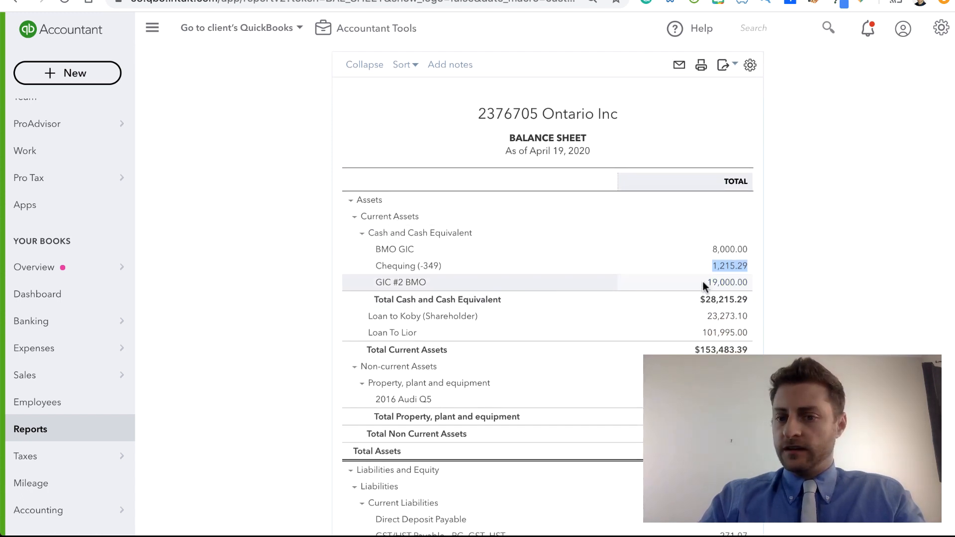
pyautogui.moveTo(702, 281); pyautogui.dragTo(747, 284)
pyautogui.press('super+c')
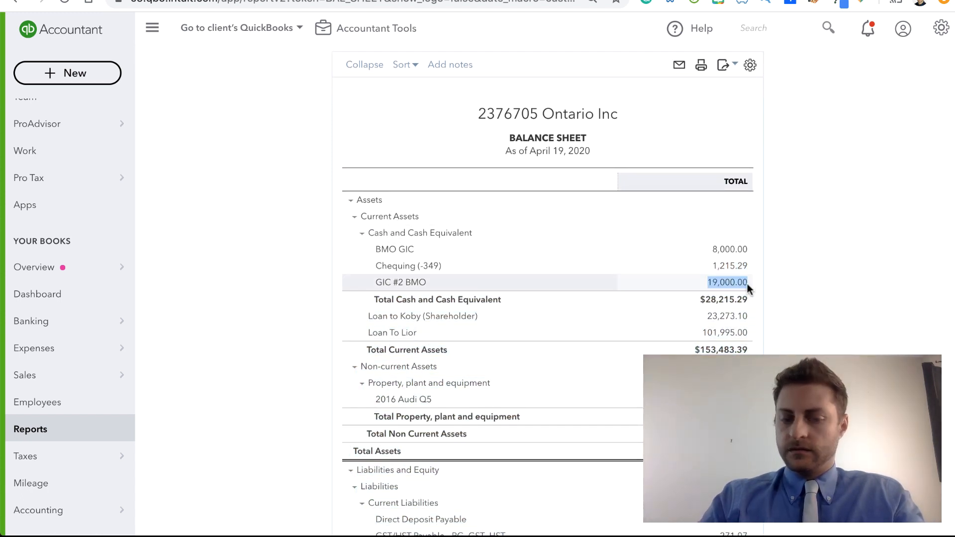
pyautogui.hotkey('ctrl', 'Tab')
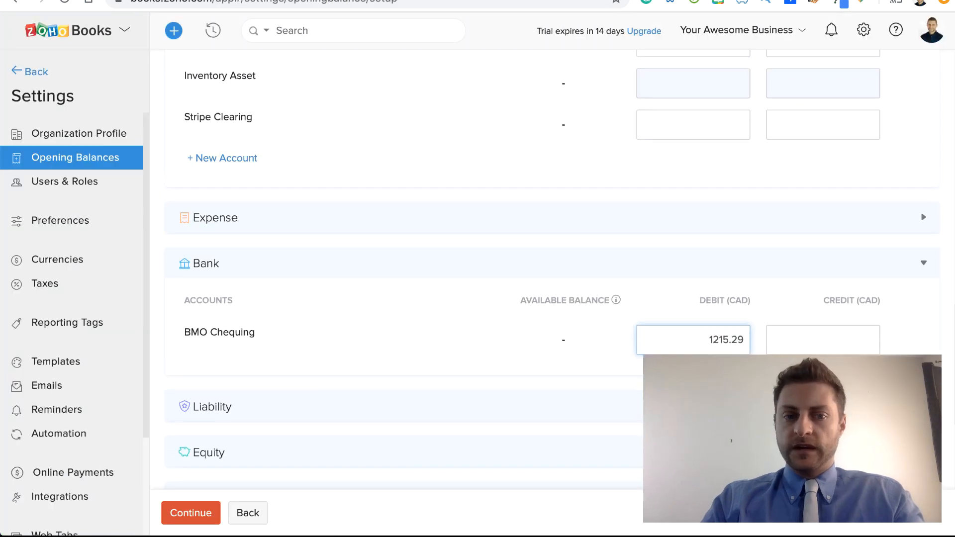
pyautogui.scroll(15, 582, 227)
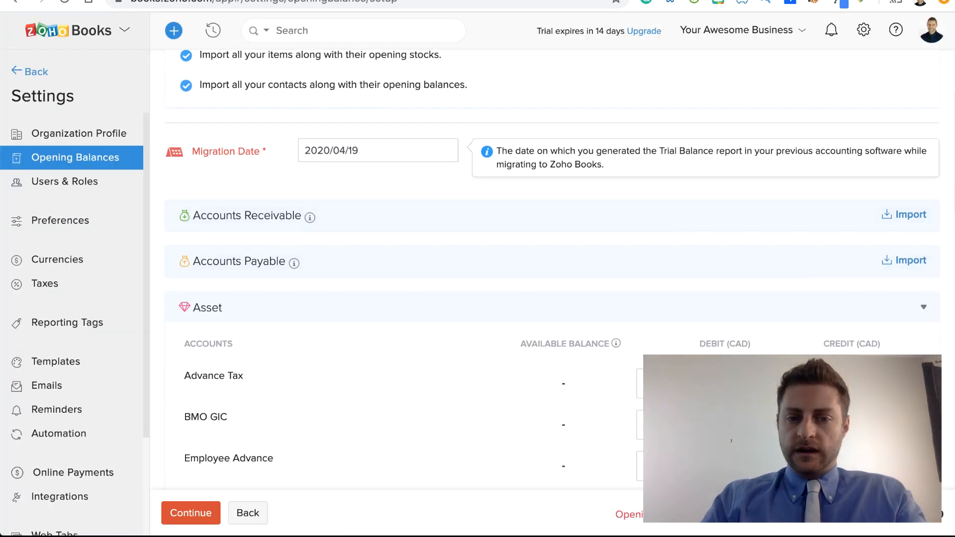
pyautogui.scroll(-3, 552, 269)
pyautogui.click(702, 383)
pyautogui.press('super+v')
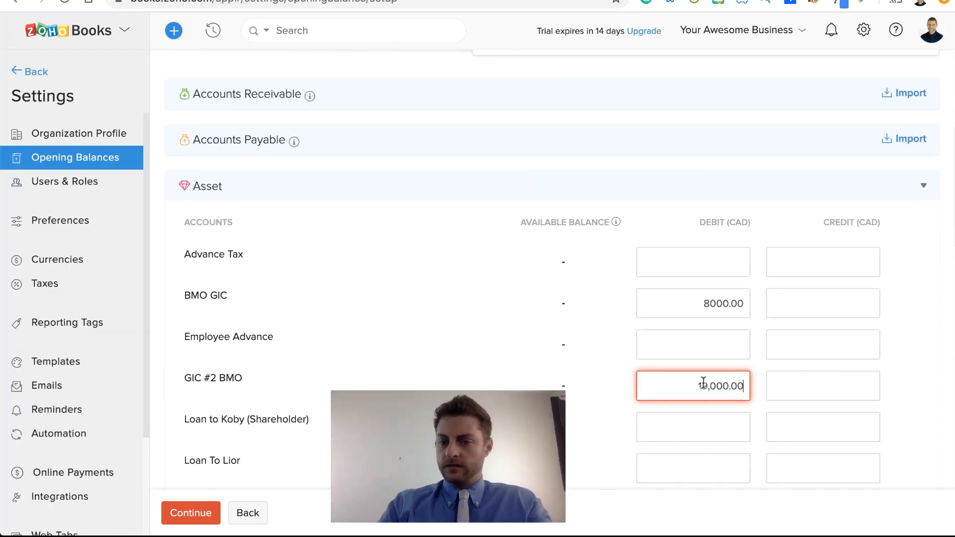
pyautogui.click(709, 386)
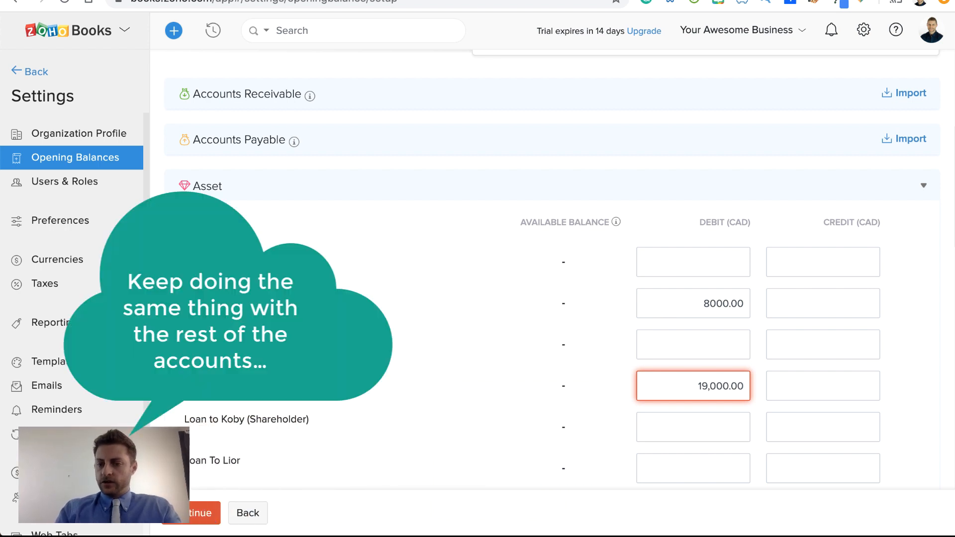
pyautogui.press('BackSpace')
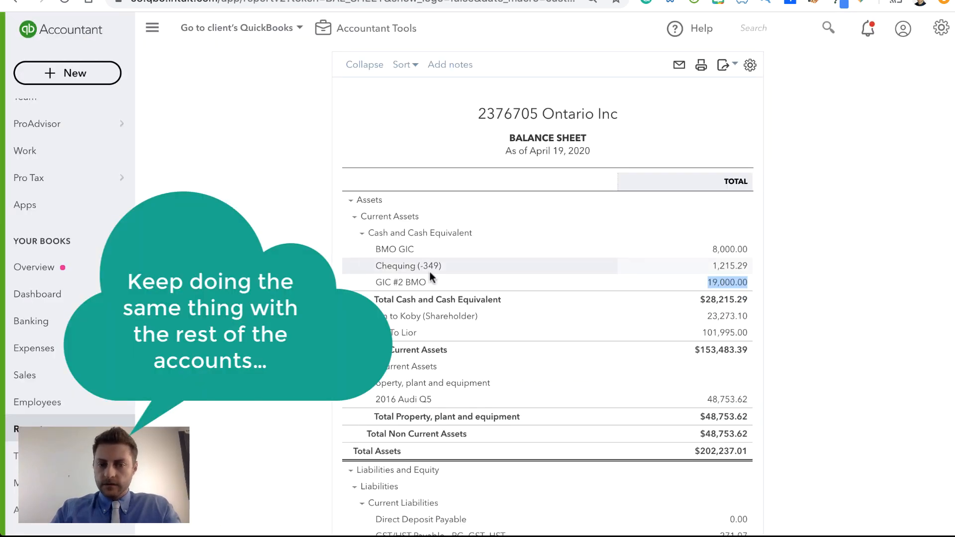
# Step: Transfer the two loan asset balances from QuickBooks to Zoho Books as debits: 23273.10 for the shareholder loan and 101995.00 for the other loan
pyautogui.scroll(-1, 429, 271)
pyautogui.doubleClick(716, 265)
pyautogui.hotkey('ctrl', 'c')
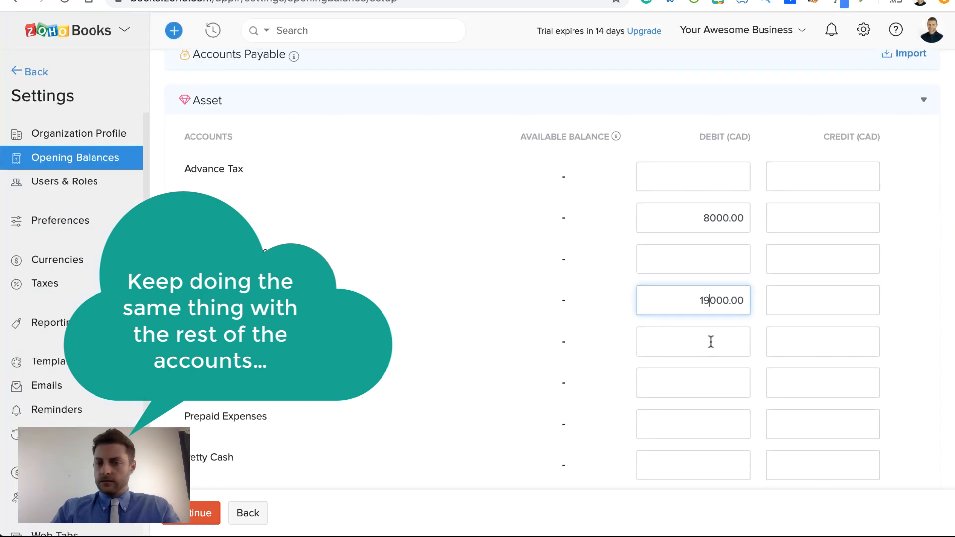
pyautogui.click(711, 341)
pyautogui.hotkey('ctrl', 'v')
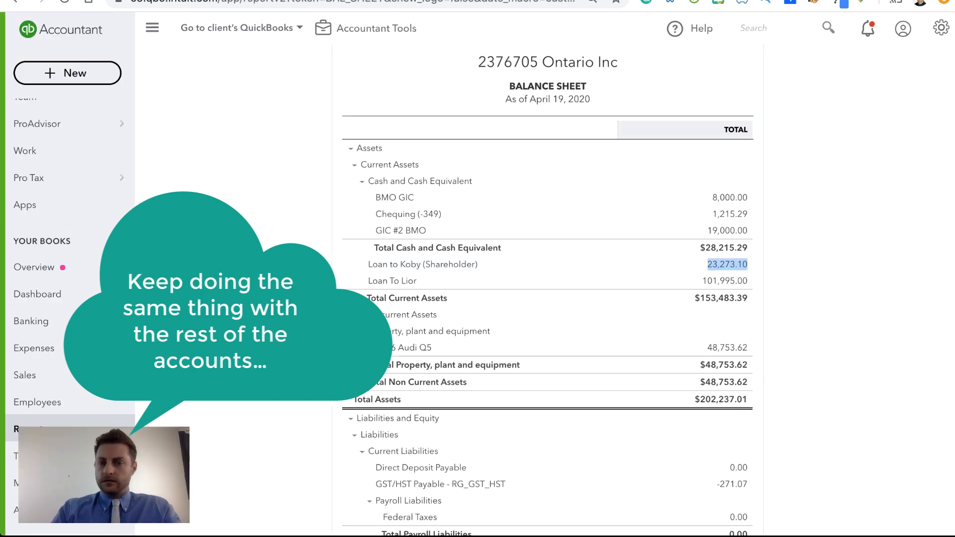
pyautogui.doubleClick(725, 280)
pyautogui.click(720, 382)
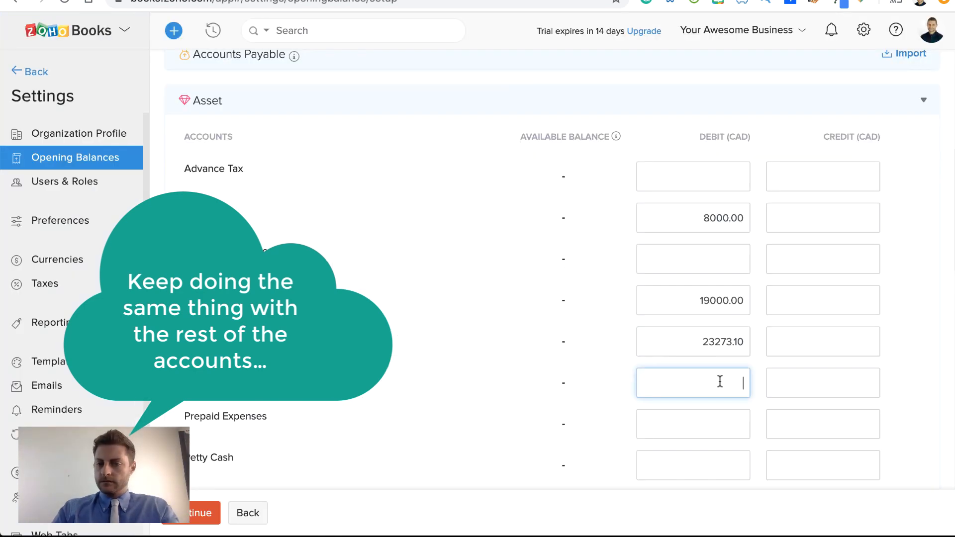
pyautogui.write('101995.00')
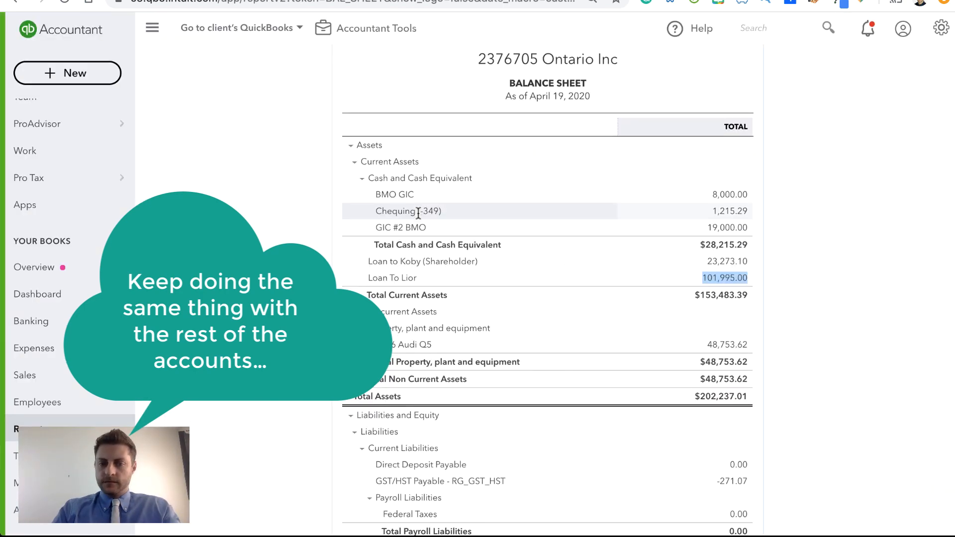
# Step: Copy the 2016 Audi Q5 balance from the QuickBooks balance sheet and enter it as a debit opening balance of 48753.62 in Zoho Books
pyautogui.scroll(-5, 413, 185)
pyautogui.scroll(1, 412, 185)
pyautogui.doubleClick(729, 136)
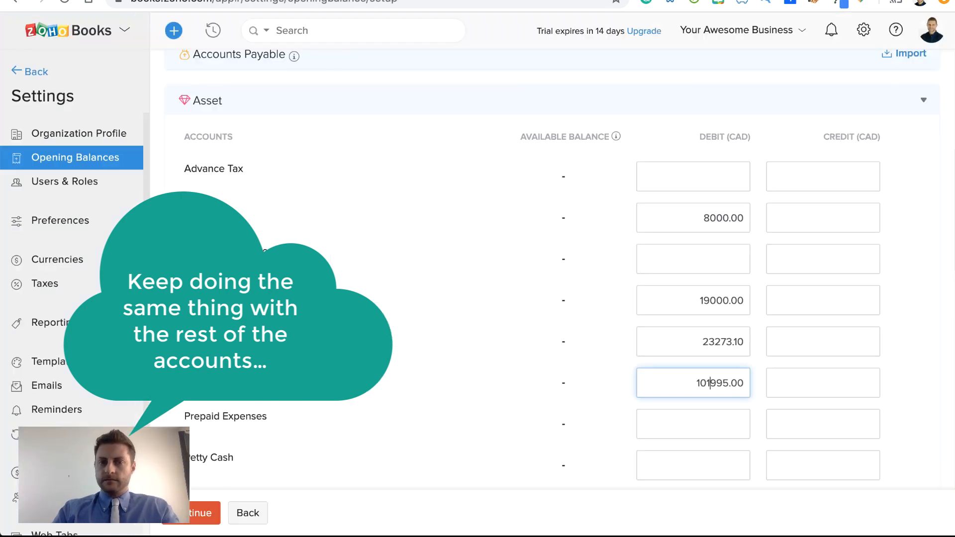
pyautogui.scroll(-3, 685, 324)
pyautogui.click(693, 378)
pyautogui.write('48753.62')
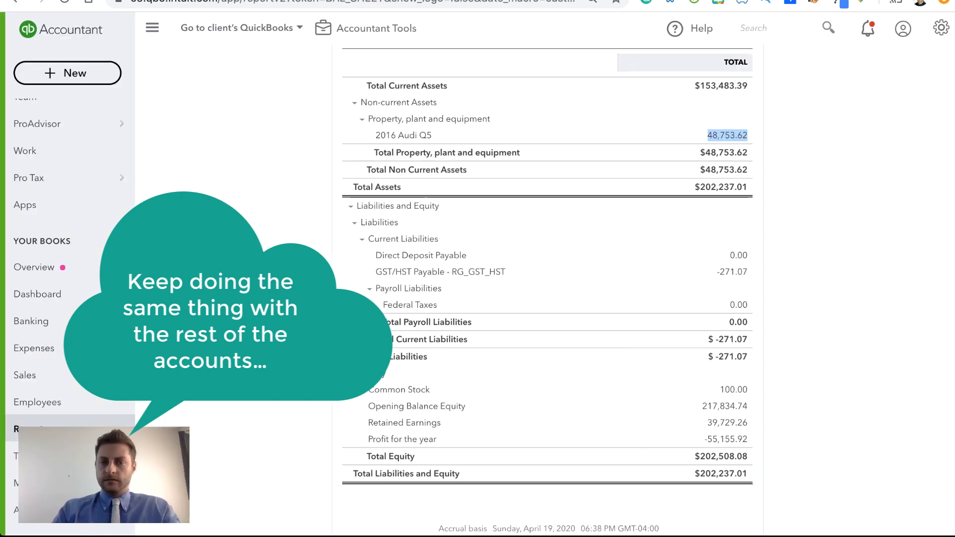
# Step: Copy the GST/HST Payable amount from QuickBooks and enter 271.07 as a debit for Tax Payable under the Zoho Books Liability accounts
pyautogui.scroll(-3, 755, 193)
pyautogui.doubleClick(744, 176)
pyautogui.hotkey('ctrl', 'c')
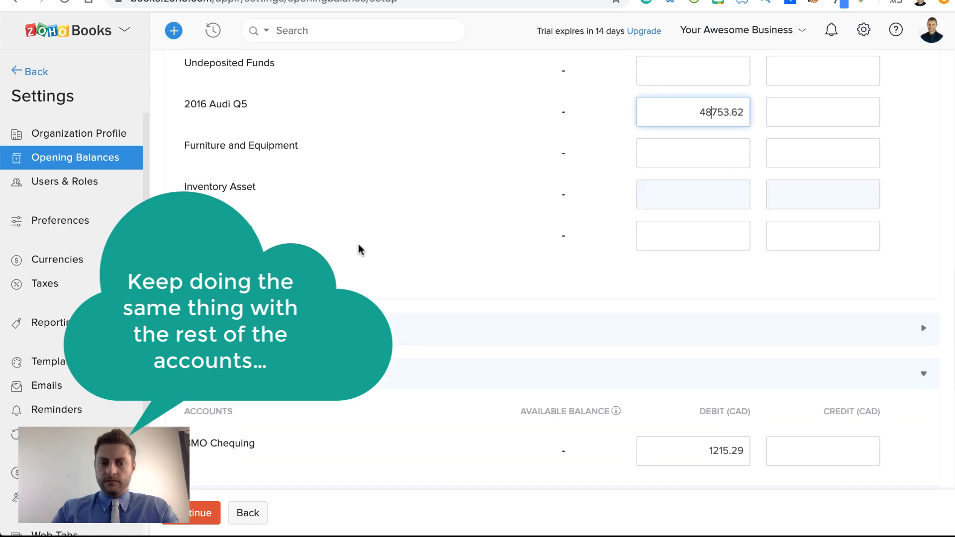
pyautogui.scroll(-4, 358, 243)
pyautogui.click(921, 307)
pyautogui.scroll(-2, 486, 348)
pyautogui.click(680, 321)
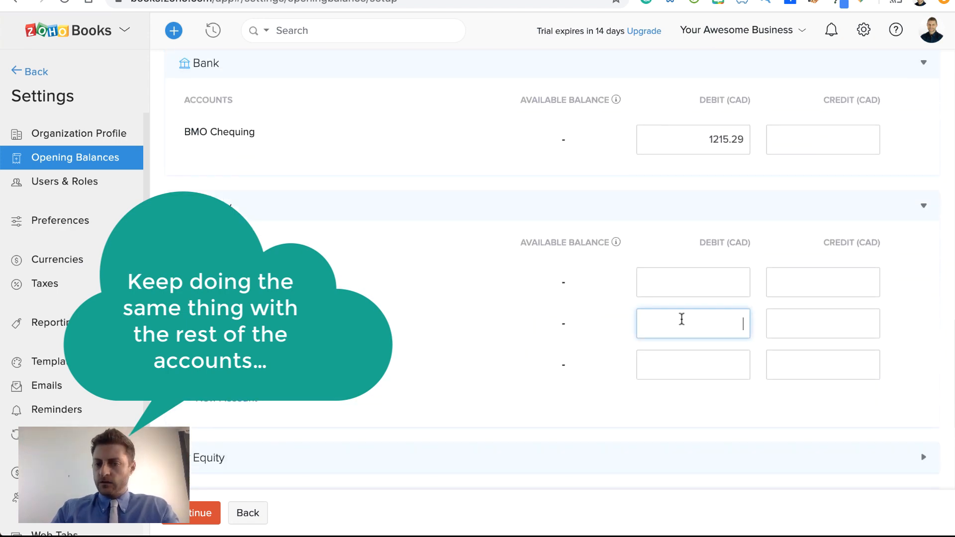
pyautogui.hotkey('ctrl', 'v')
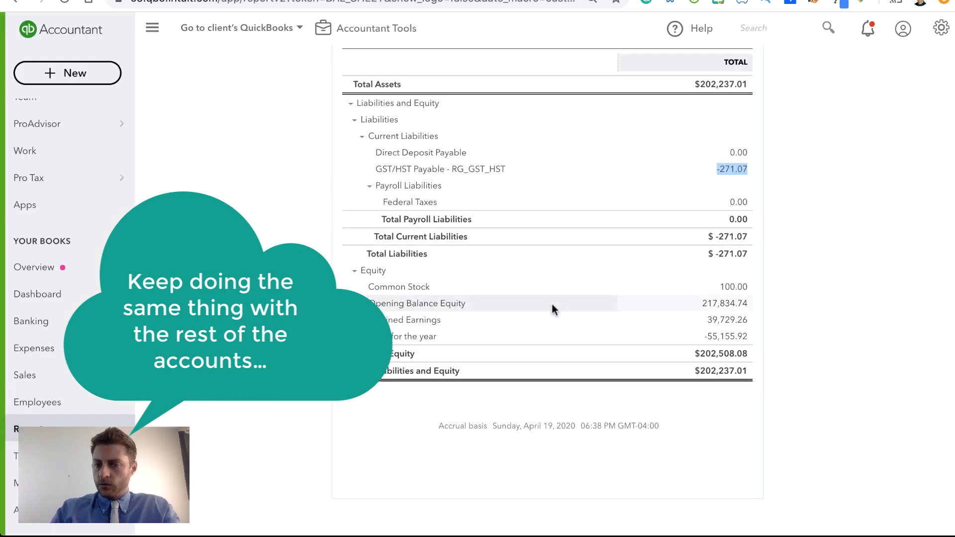
# Step: Copy the Common Stock balance from QuickBooks and enter it as a credit opening balance of 100.00 under the Zoho Books Equity accounts
pyautogui.doubleClick(741, 287)
pyautogui.hotkey('ctrl', 'c')
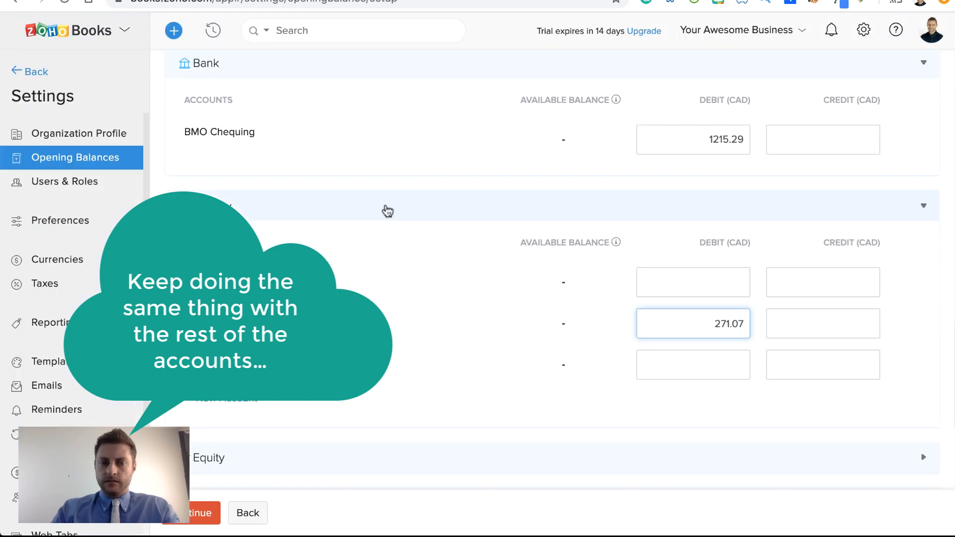
pyautogui.click(932, 210)
pyautogui.click(933, 311)
pyautogui.scroll(-1, 630, 332)
pyautogui.scroll(-1, 630, 333)
pyautogui.click(804, 327)
pyautogui.hotkey('ctrl', 'v')
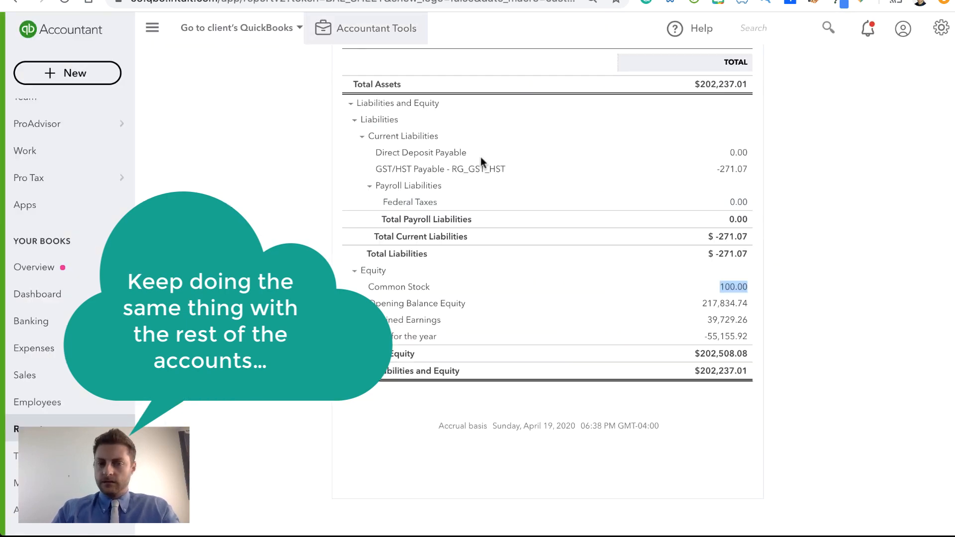
# Step: Transfer Opening Balance Equity and Retained Earnings from QuickBooks to the Zoho Books Equity accounts as credits of 217834.74 and 39729.26
pyautogui.doubleClick(711, 303)
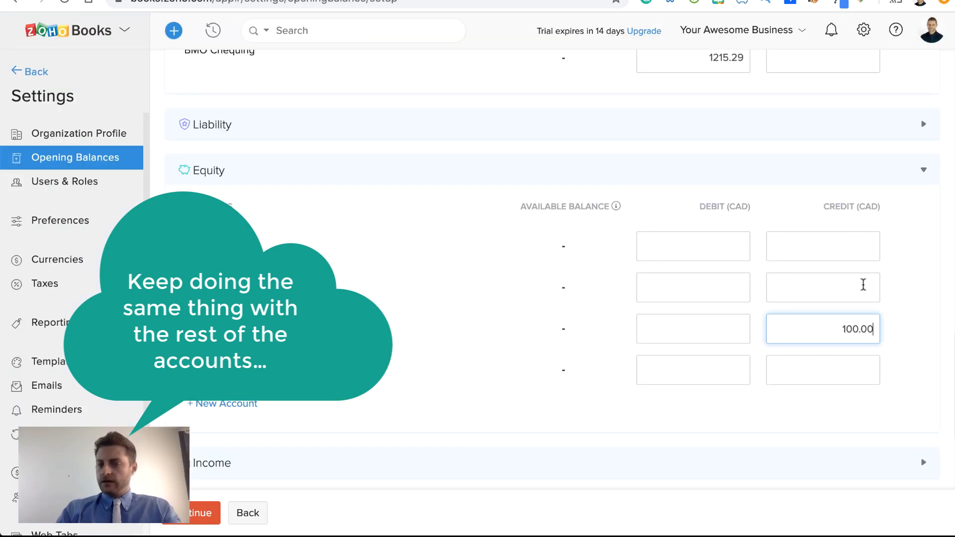
pyautogui.click(863, 284)
pyautogui.write('217834.74')
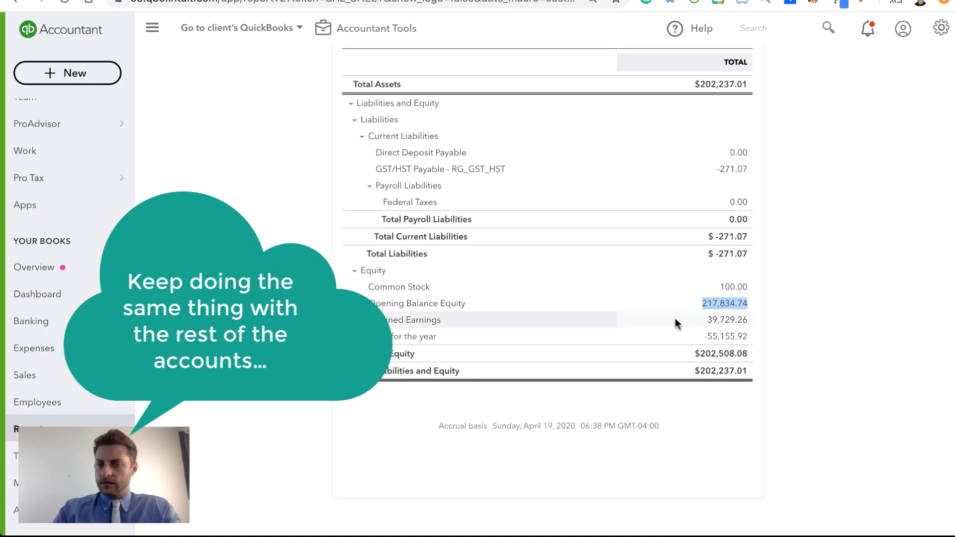
pyautogui.moveTo(706, 320); pyautogui.dragTo(750, 323)
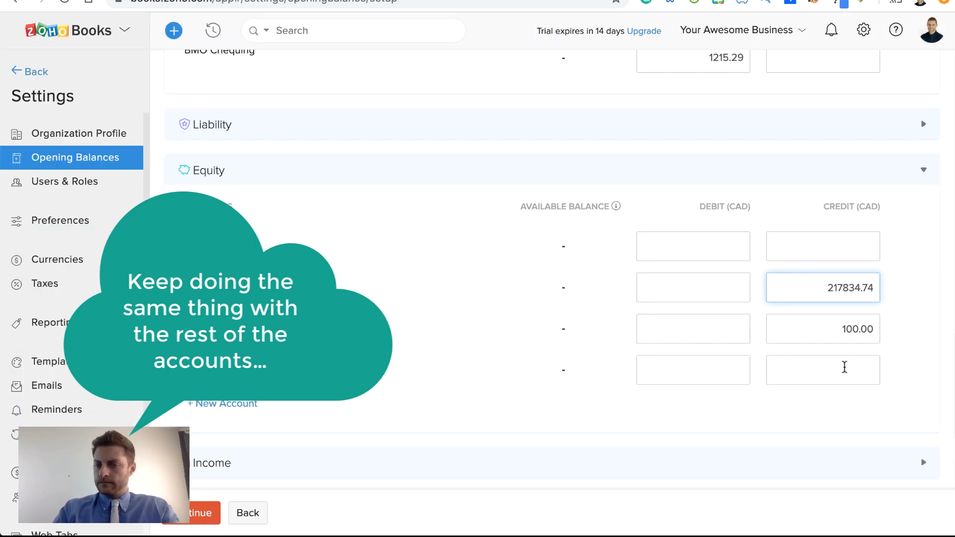
pyautogui.click(843, 368)
pyautogui.write('39729.26')
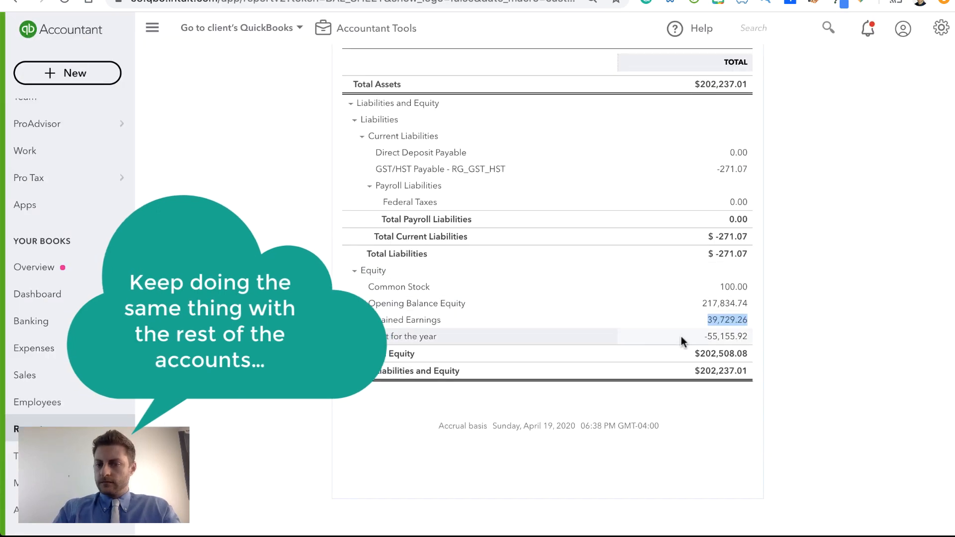
pyautogui.moveTo(682, 336)
pyautogui.mouseDown()
pyautogui.moveTo(759, 335)
pyautogui.moveTo(678, 344)
pyautogui.mouseUp()
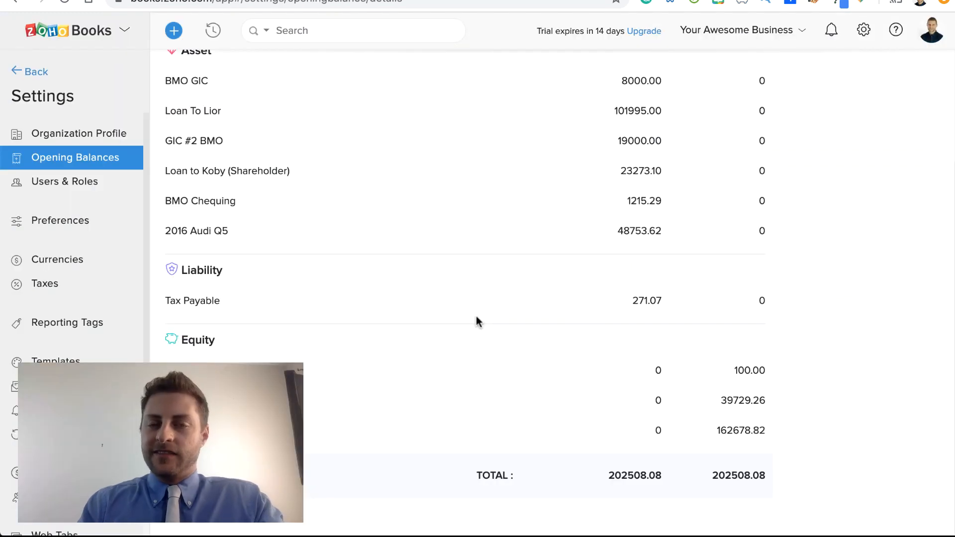